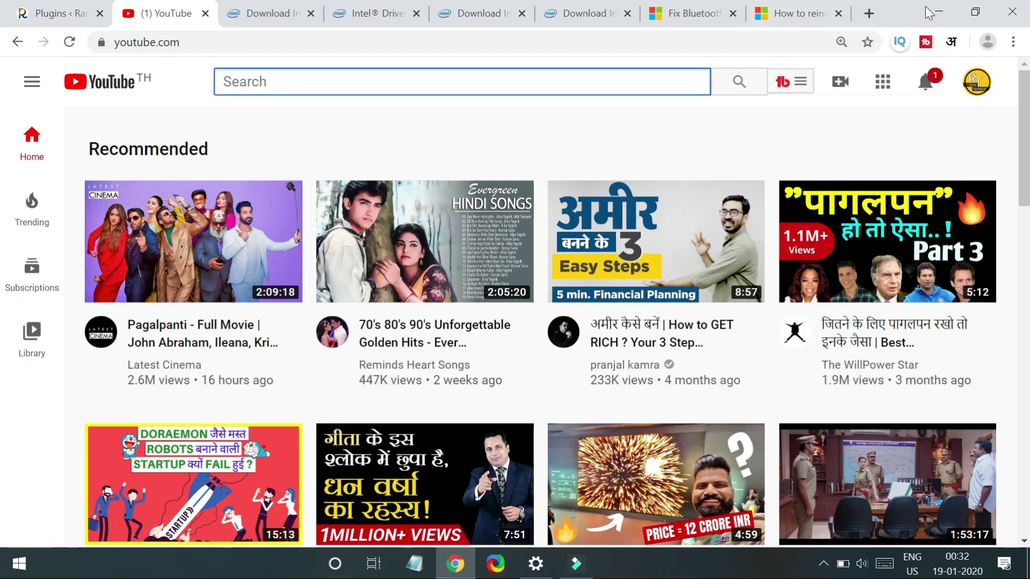
Minimize the browser and open Device Manager from the Windows desktop.
left_click(929, 11)
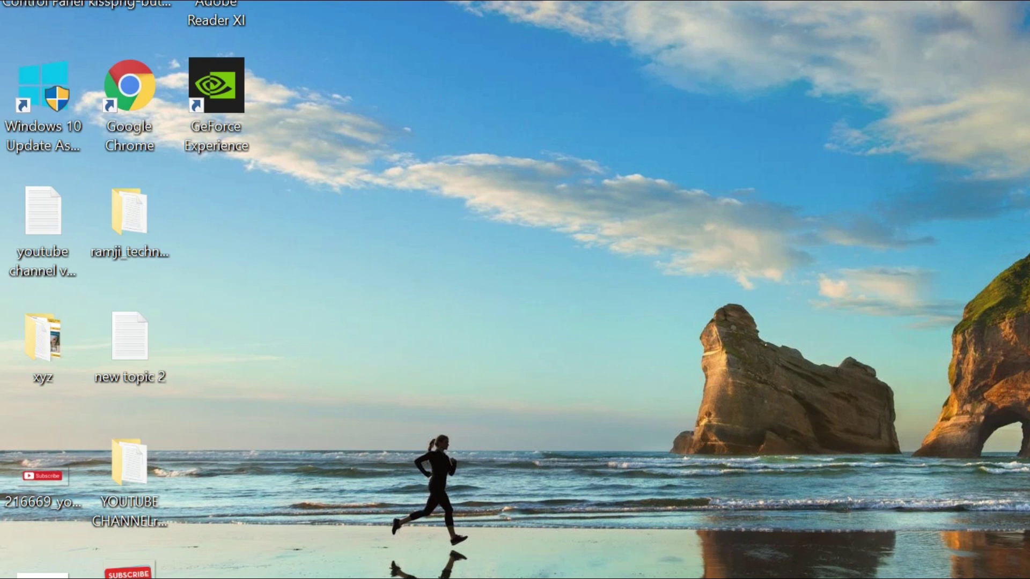
key("super+x")
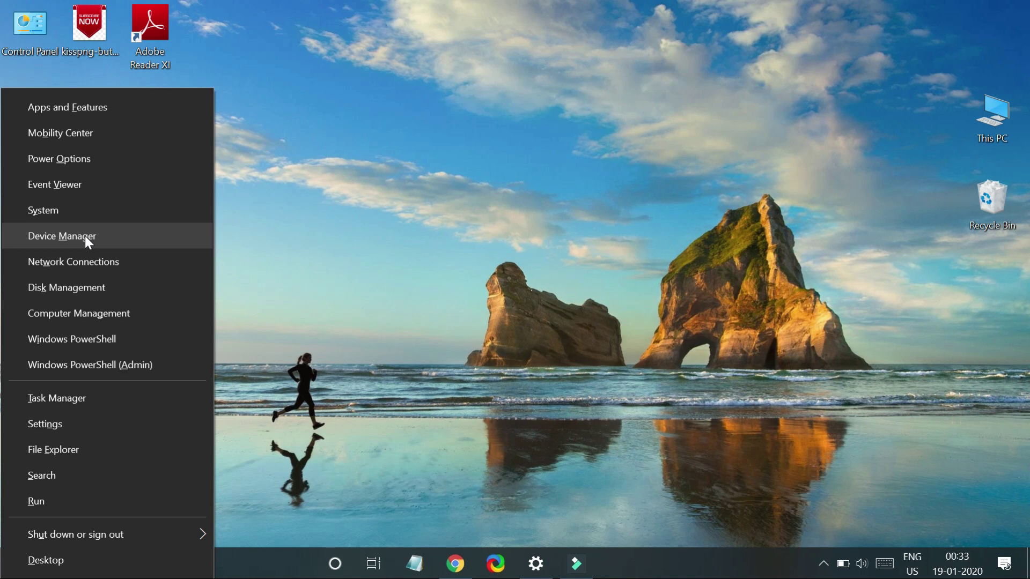
left_click(84, 236)
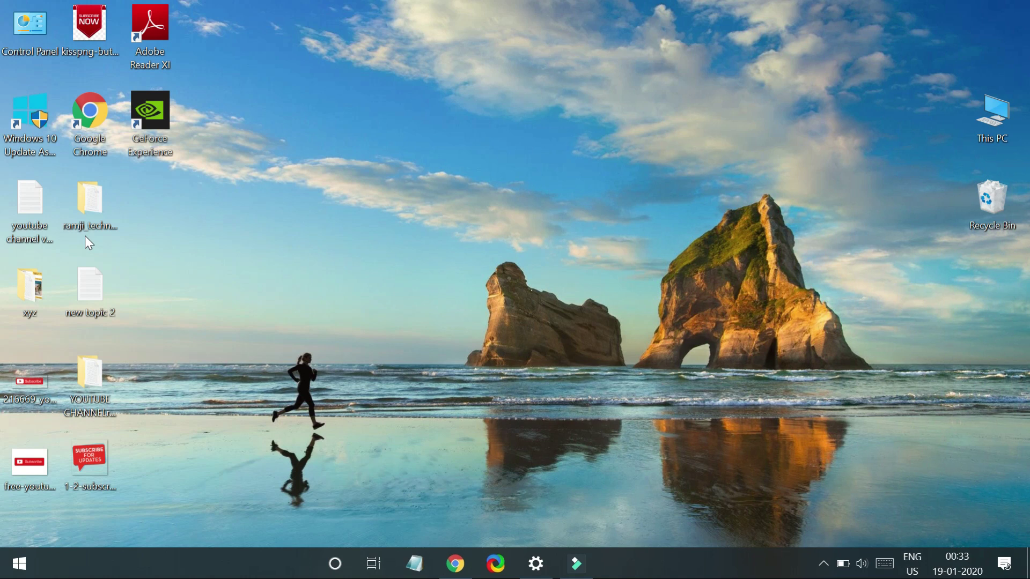
key("super+x")
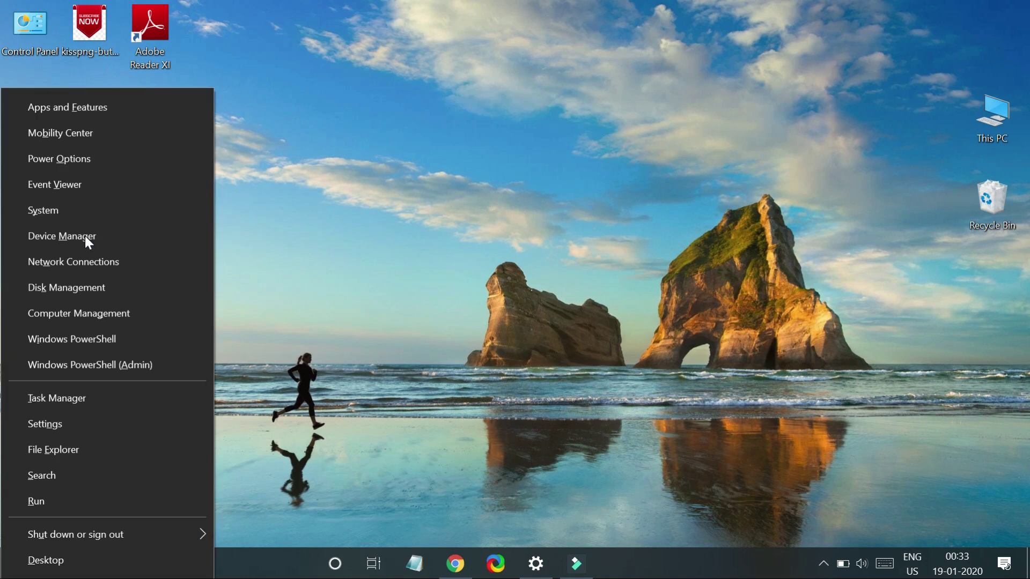
left_click(55, 240)
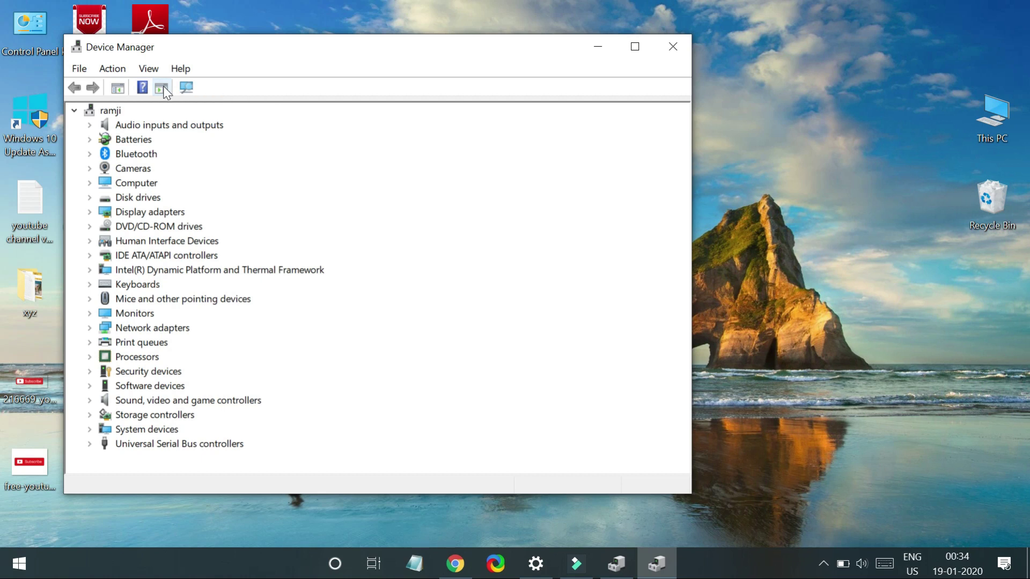
Show the Actions pane in Device Manager and turn on the display of hidden devices.
left_click(163, 87)
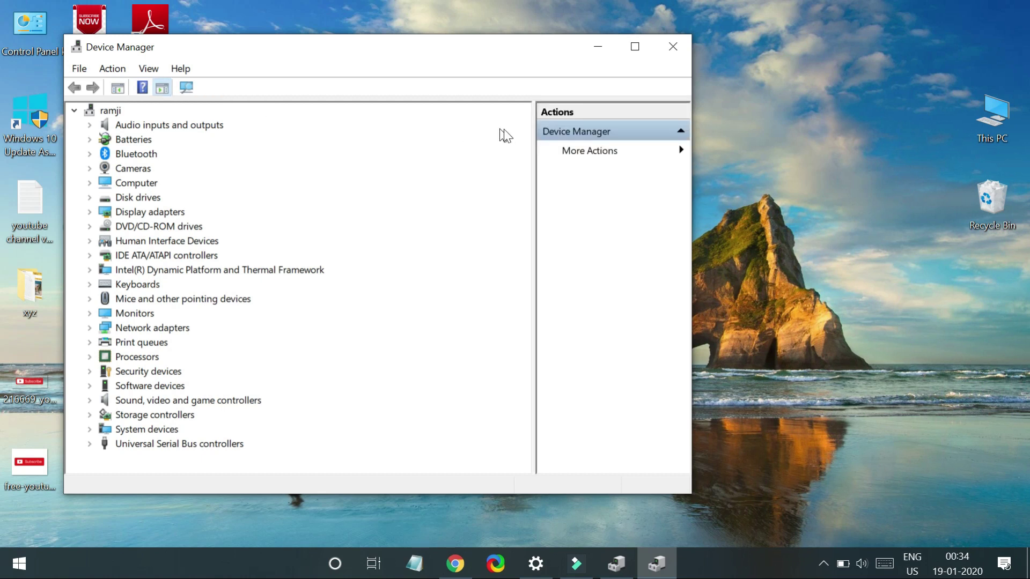
left_click(649, 152)
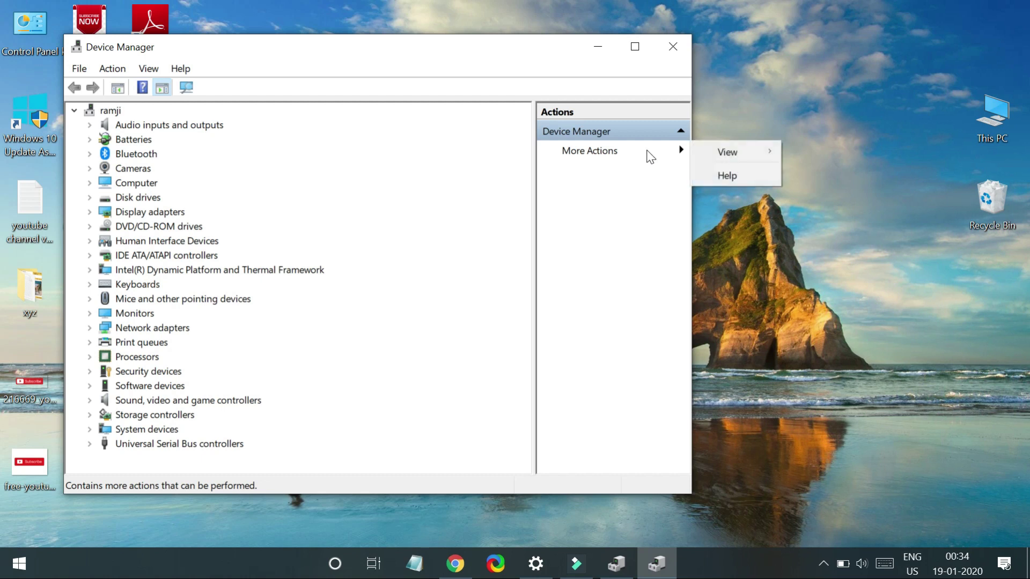
mouse_move(728, 156)
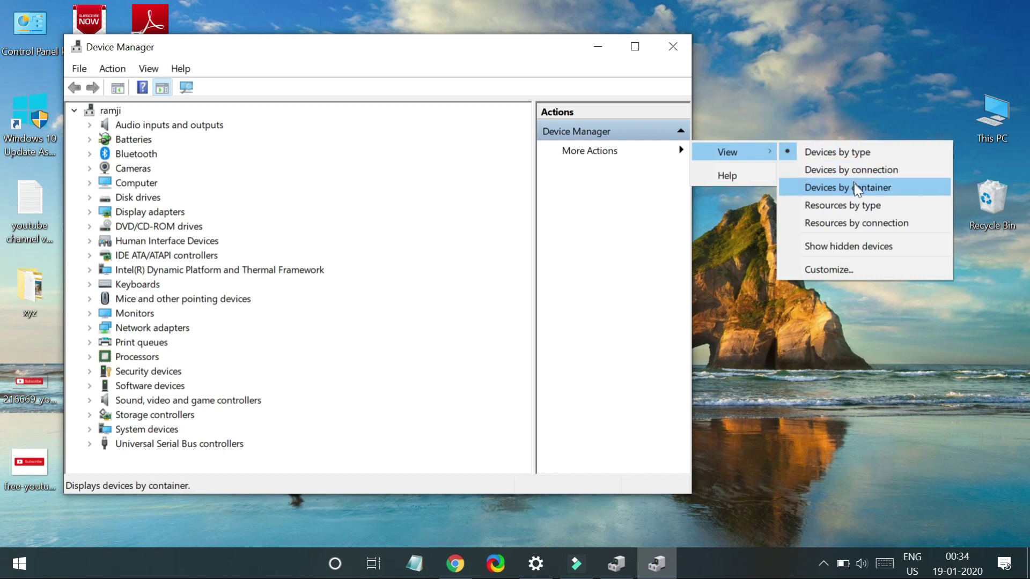
left_click(853, 247)
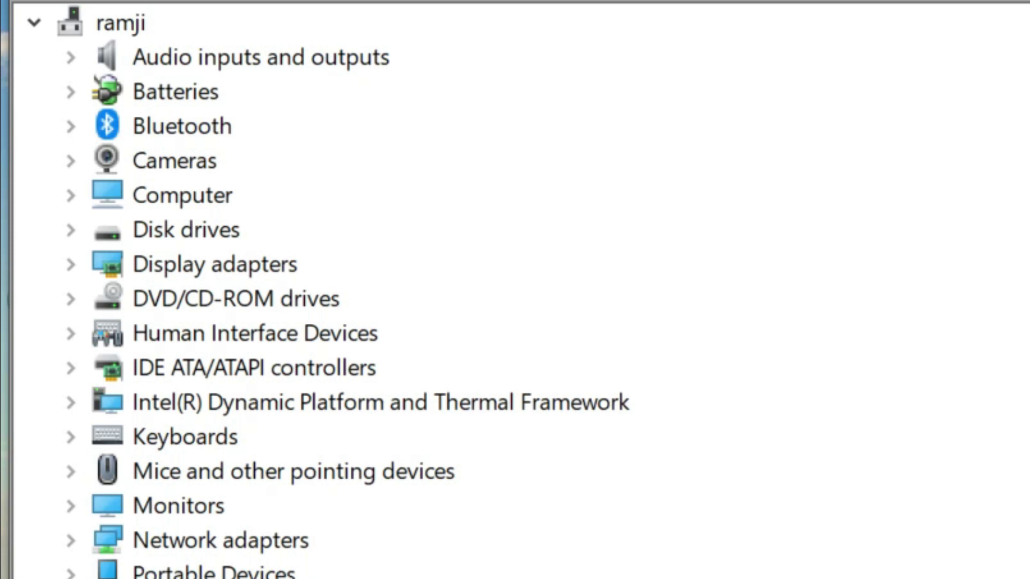
left_click(983, 150)
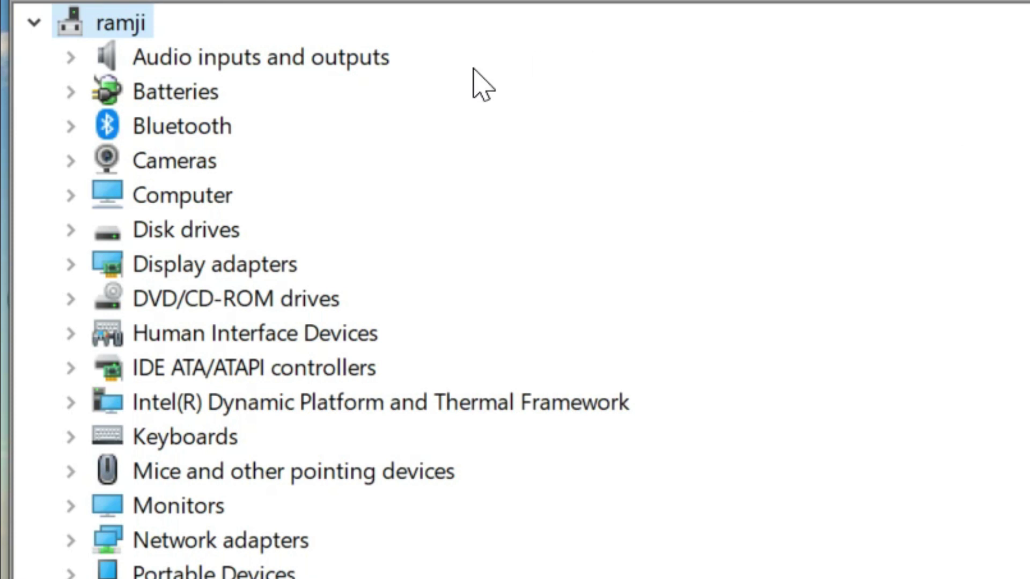
Uninstall the Qualcomm Atheros Bluetooth 4.0 device from the Bluetooth category, without deleting its driver software.
left_click(79, 124)
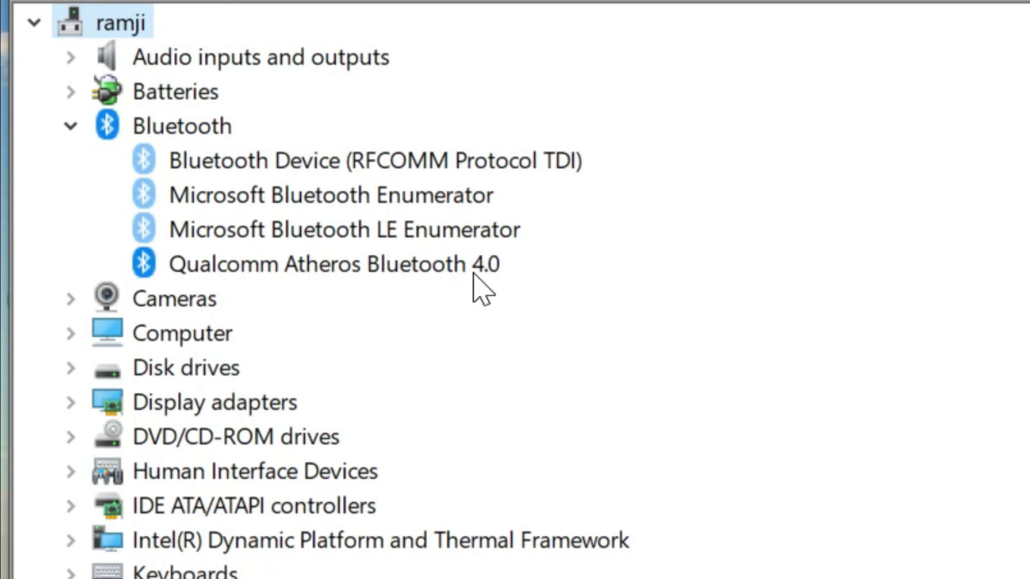
right_click(443, 271)
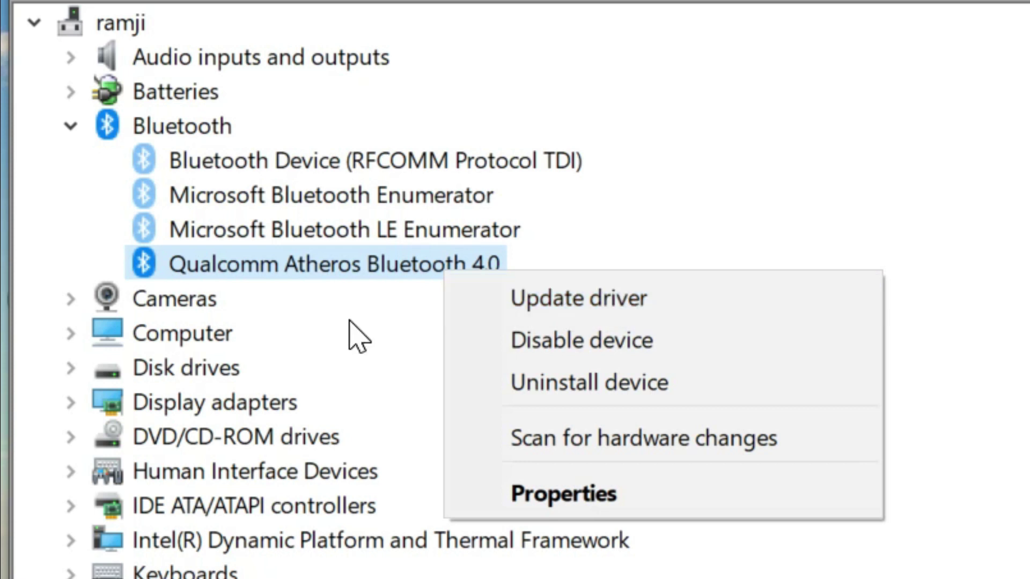
left_click(377, 327)
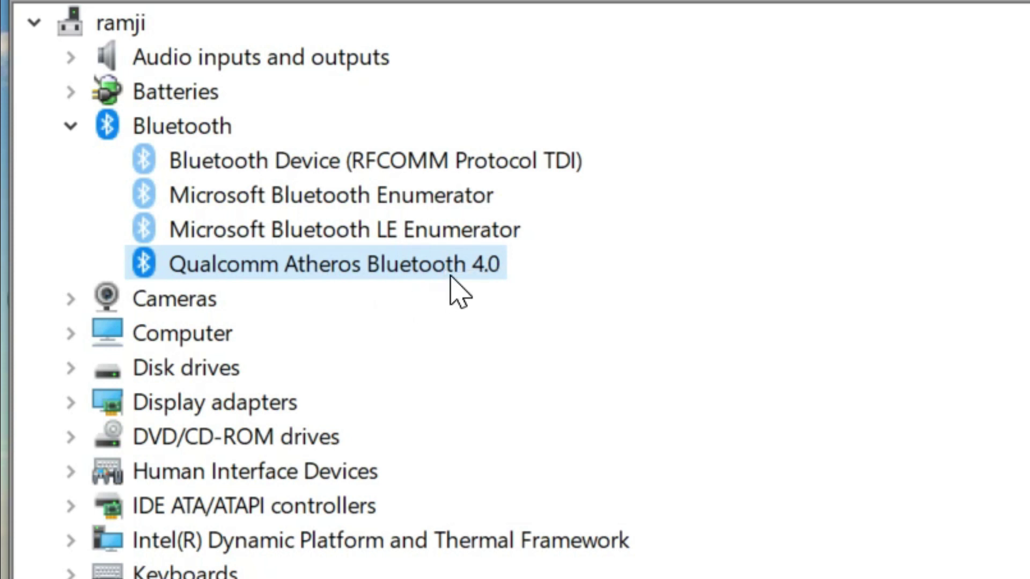
right_click(417, 270)
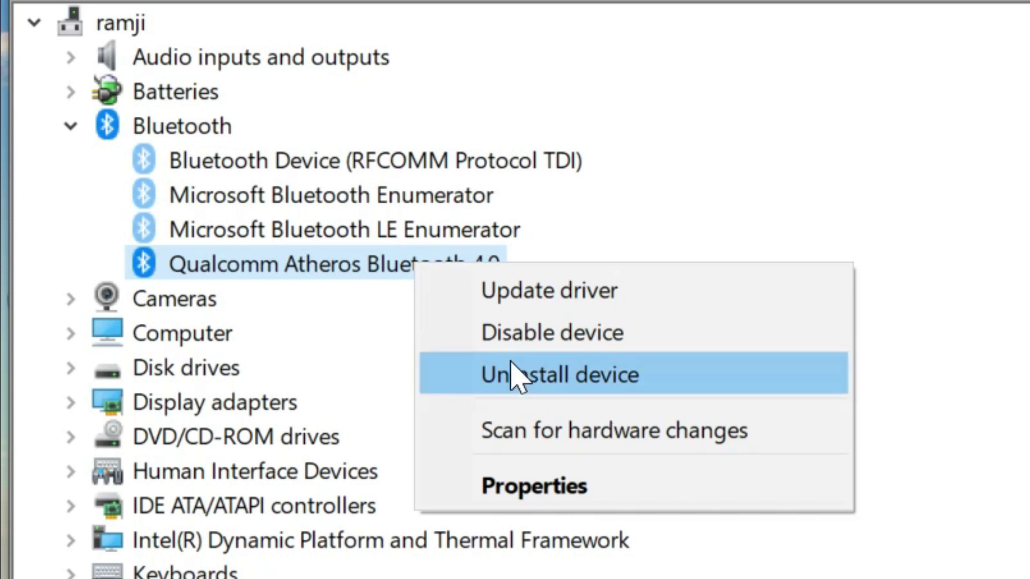
left_click(622, 383)
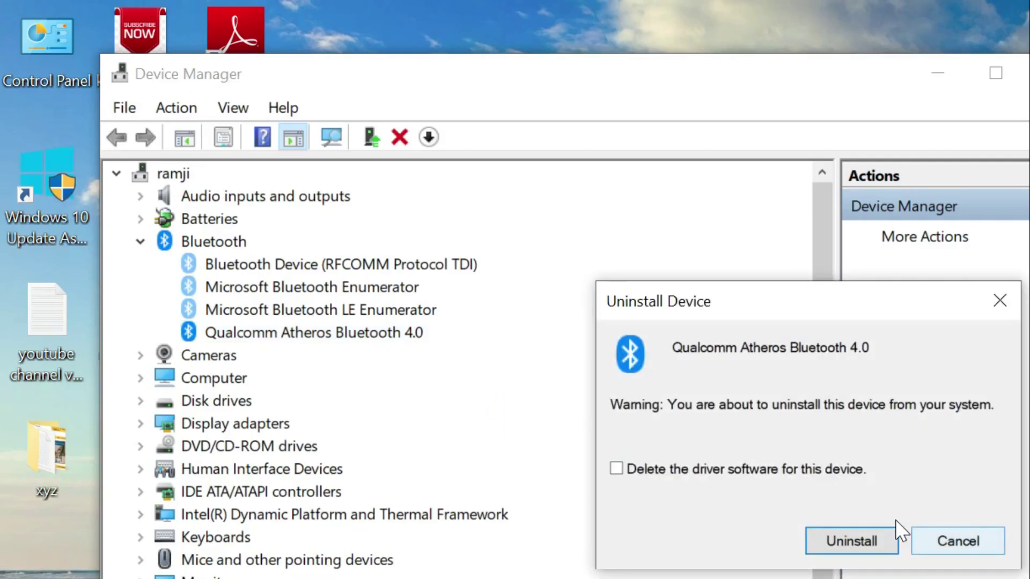
left_click(865, 542)
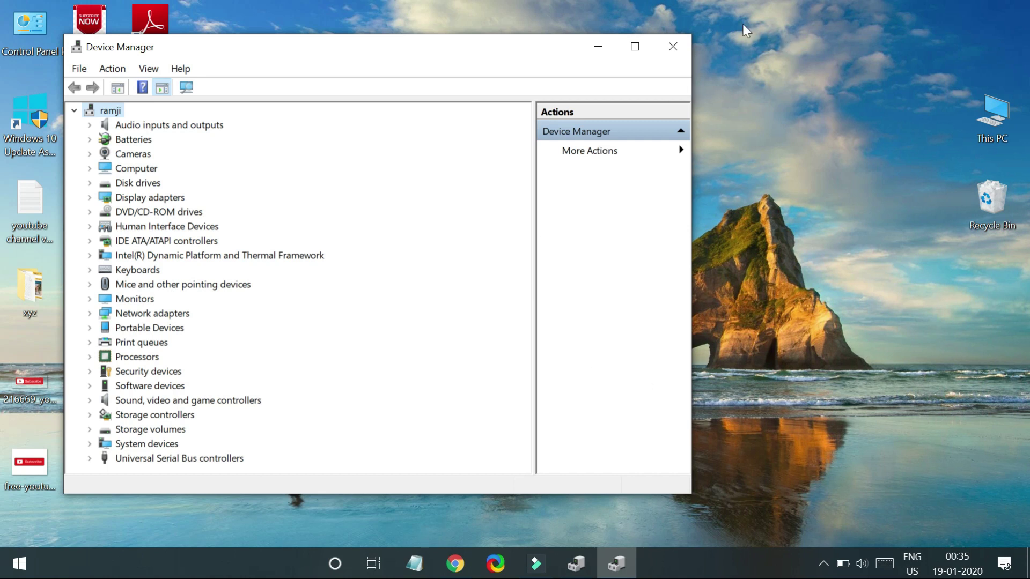
Minimize Device Manager and switch to Chrome, showing Intel's Wireless Bluetooth for Windows 10 download page.
left_click(607, 46)
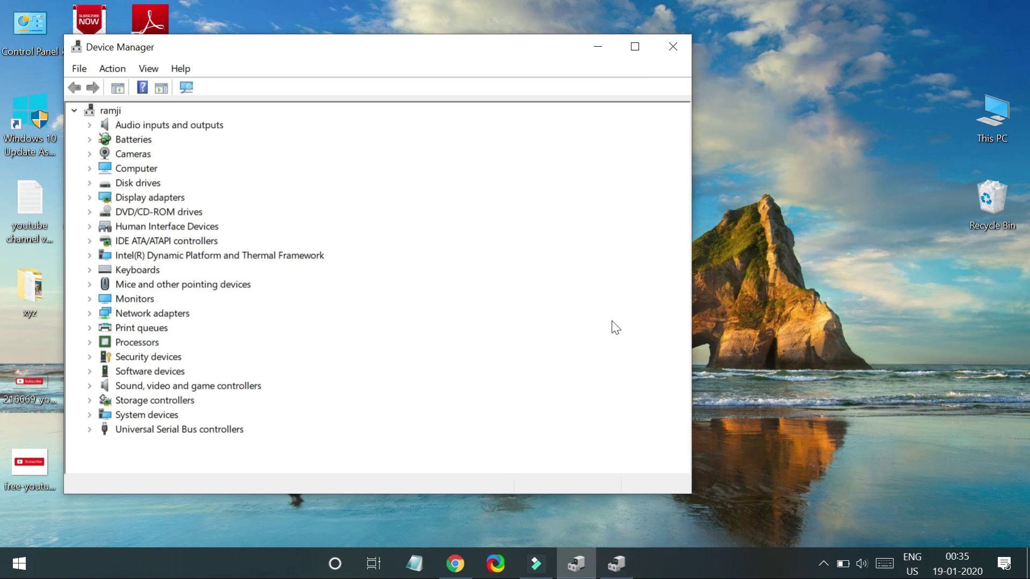
left_click(473, 575)
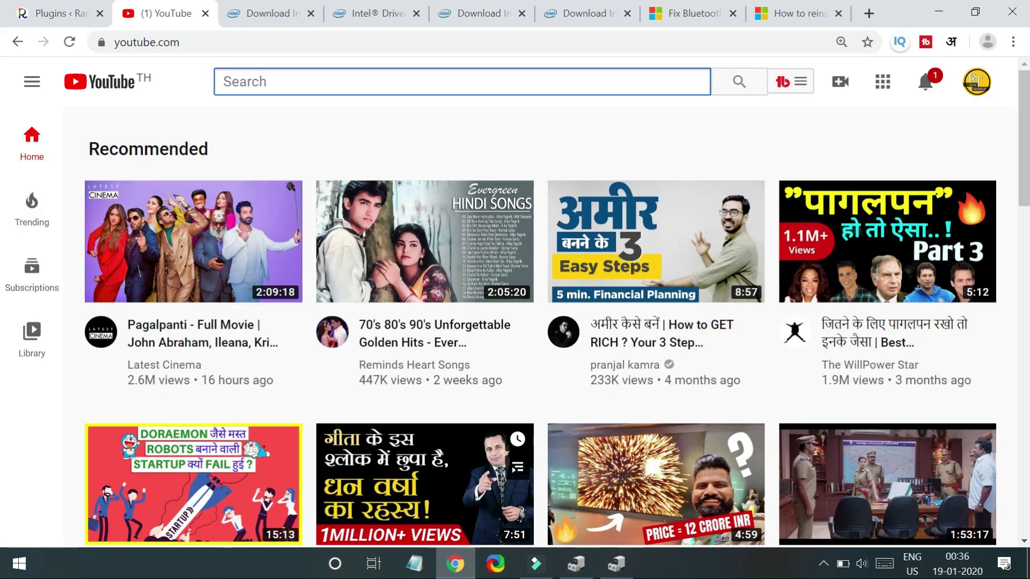
left_click(253, 7)
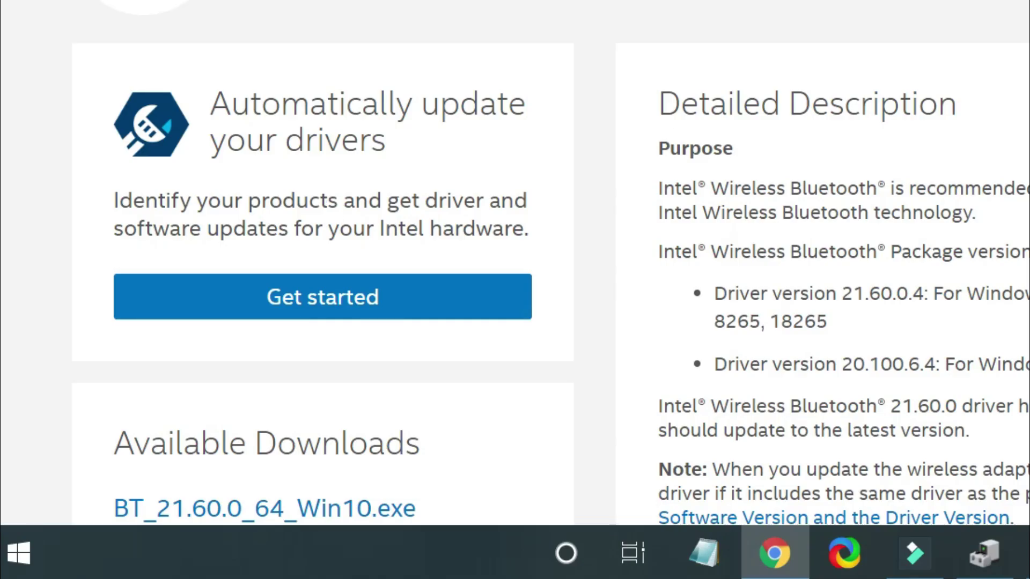
Download the 64-bit Windows 10 driver BT_21.60.0_64_Win10.exe and accept the Intel license agreement.
scroll(515, 262, "down", 2)
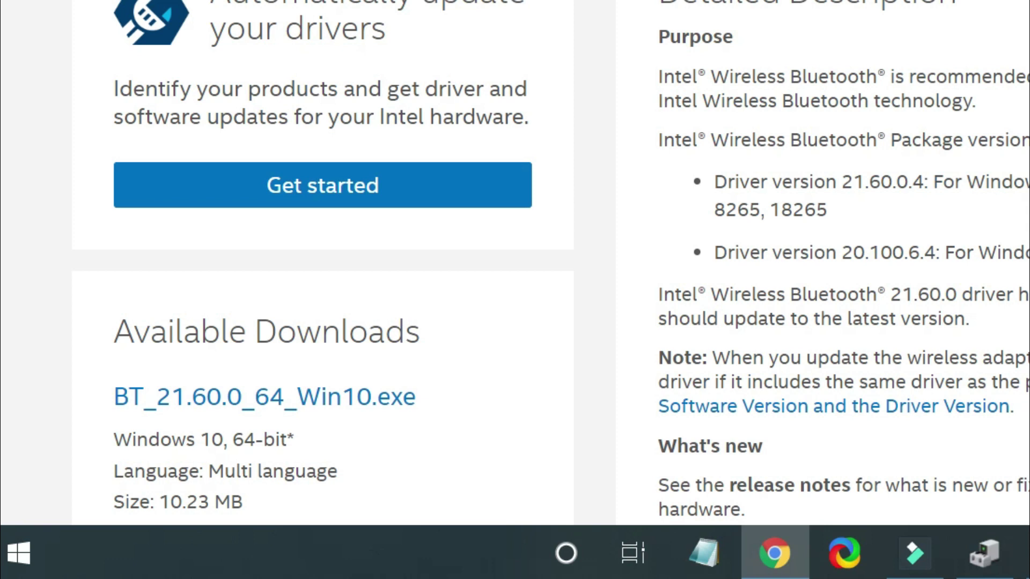
scroll(515, 263, "down", 3)
scroll(515, 263, "up", 3)
scroll(840, 23, "up", 2)
scroll(840, 23, "down", 2)
scroll(842, 21, "down", 3)
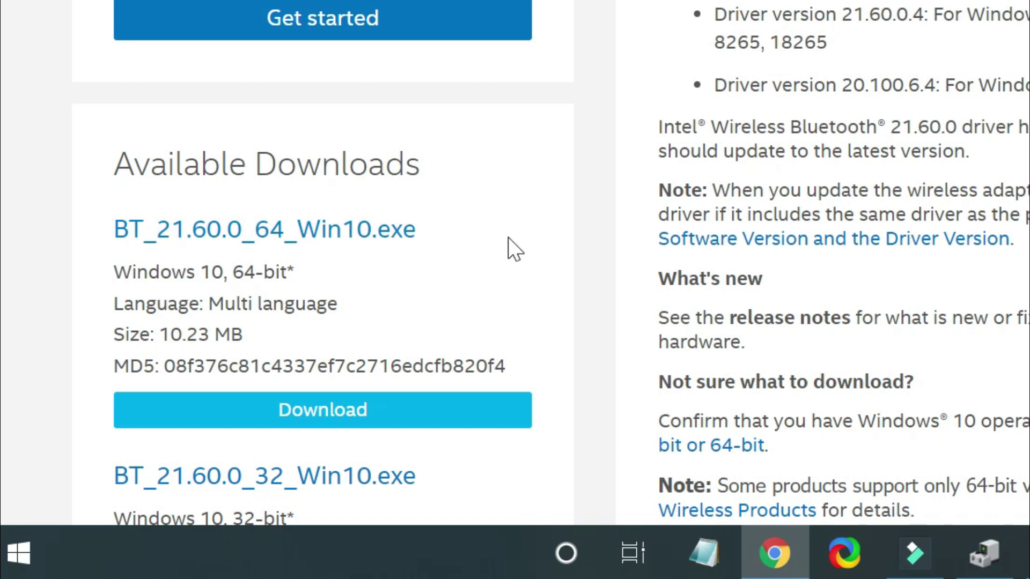
scroll(546, 241, "down", 1)
scroll(547, 242, "down", 1)
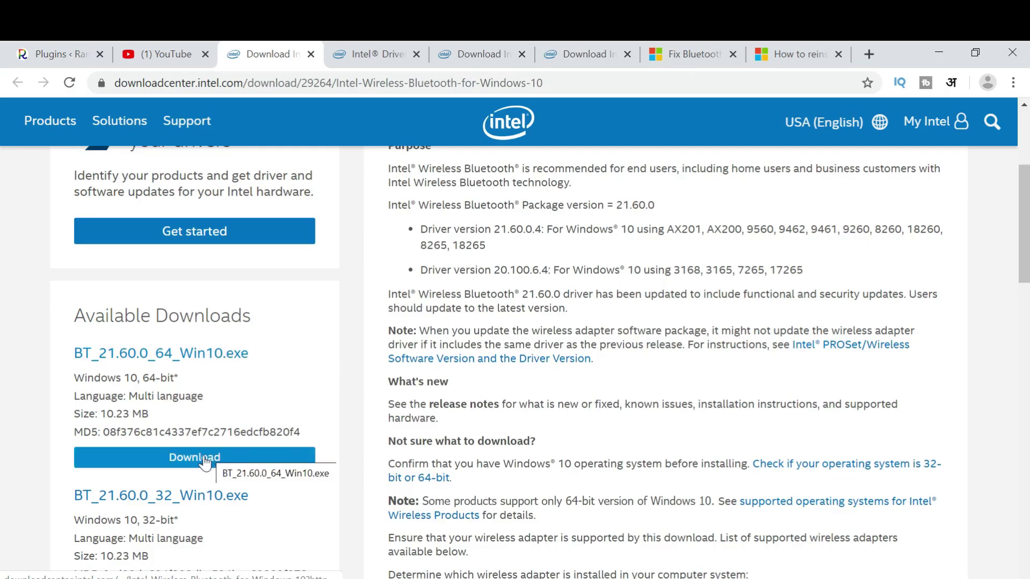
left_click(204, 460)
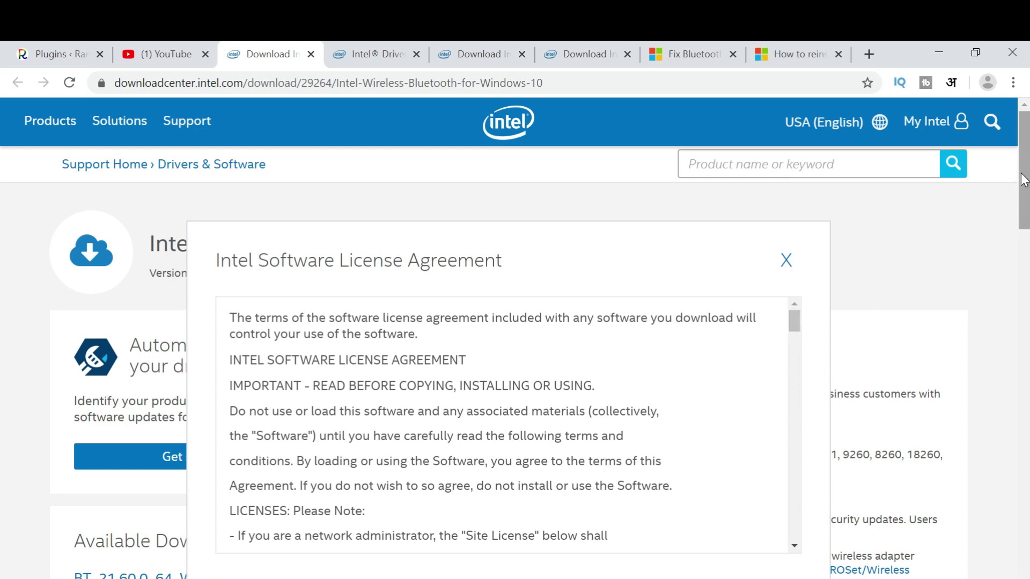
left_click_drag(1020, 182, 1020, 219)
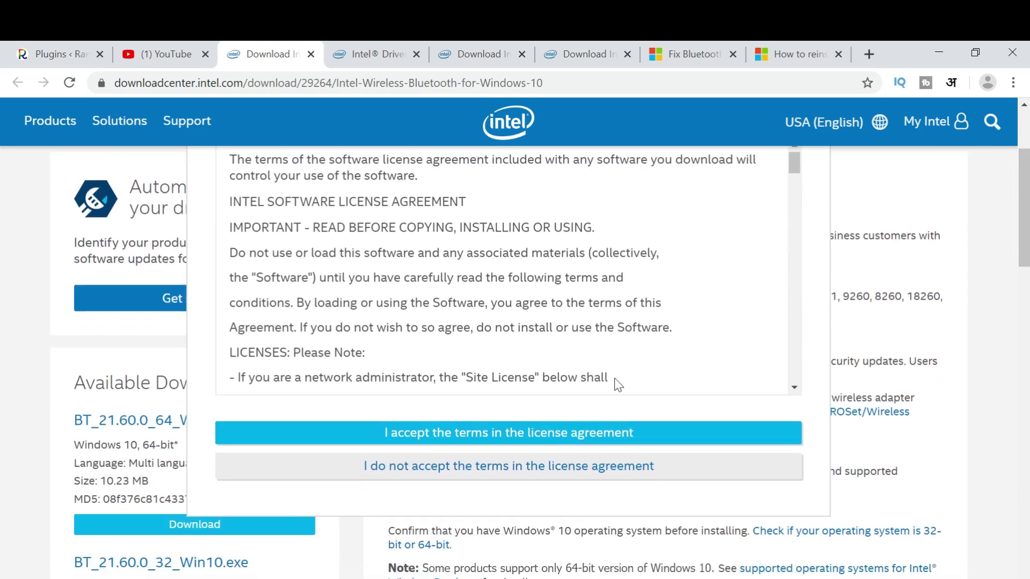
left_click(513, 432)
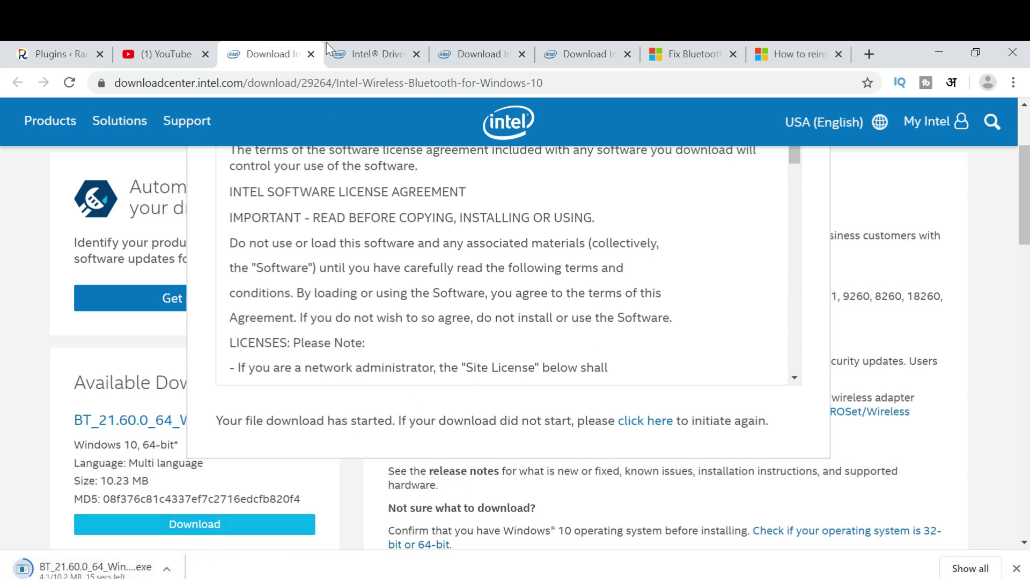
Examine the Intel Driver & Support Assistant page and the Bluetooth driver downloads for Windows 8.1.
left_click(343, 53)
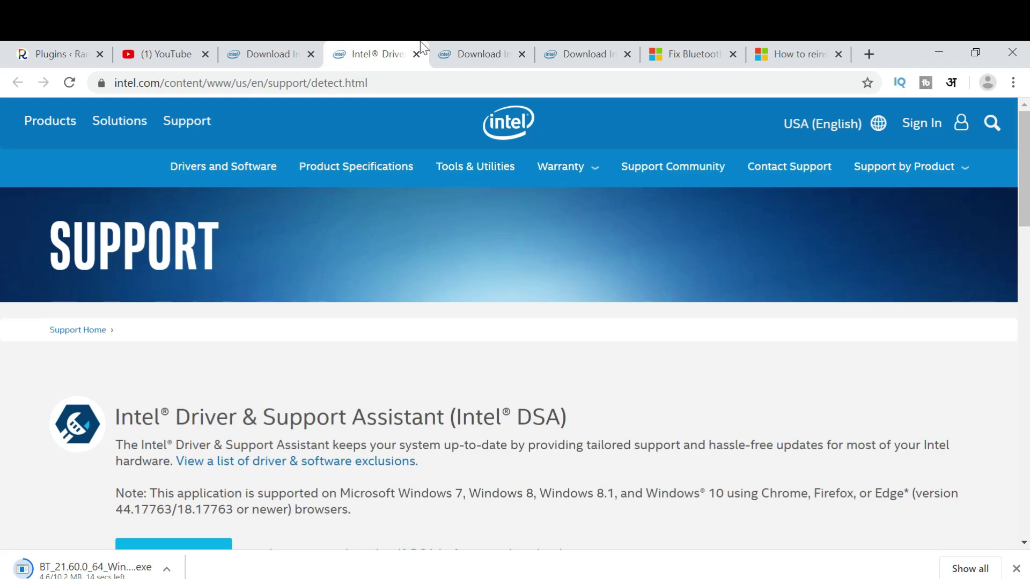
left_click_drag(1025, 202, 1025, 231)
left_click_drag(2, 232, 2, 225)
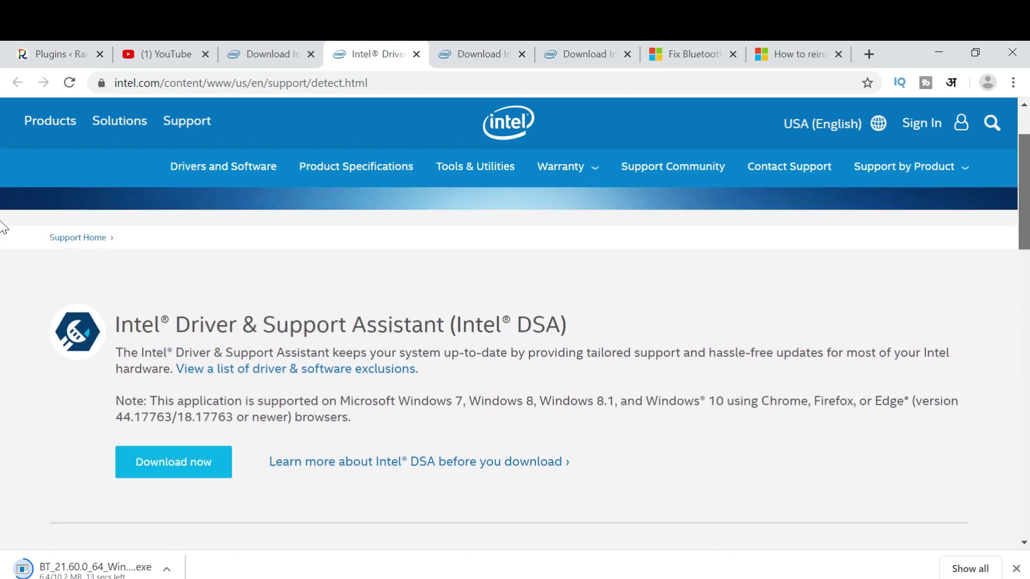
left_click(449, 48)
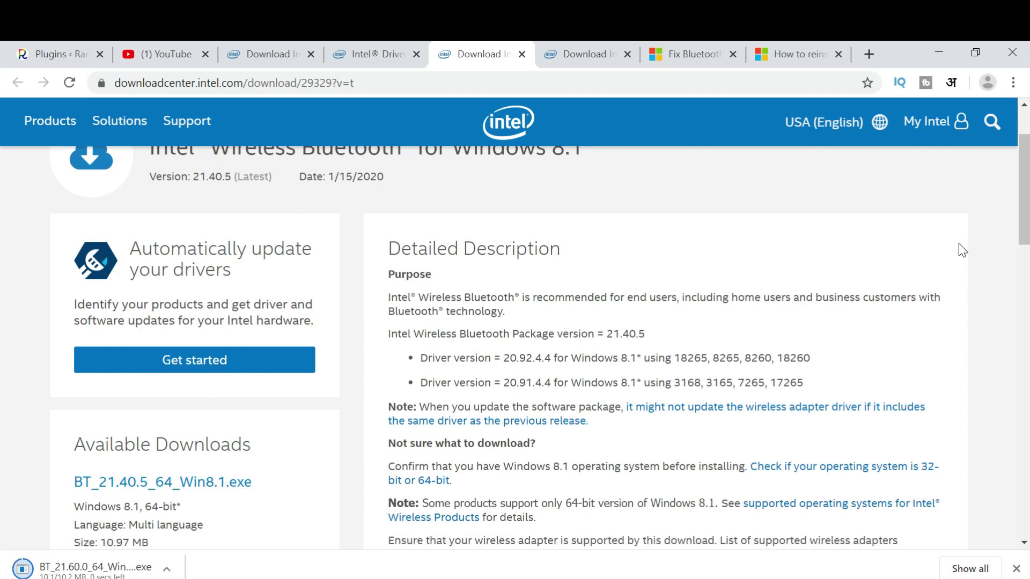
scroll(961, 251, "down", 3)
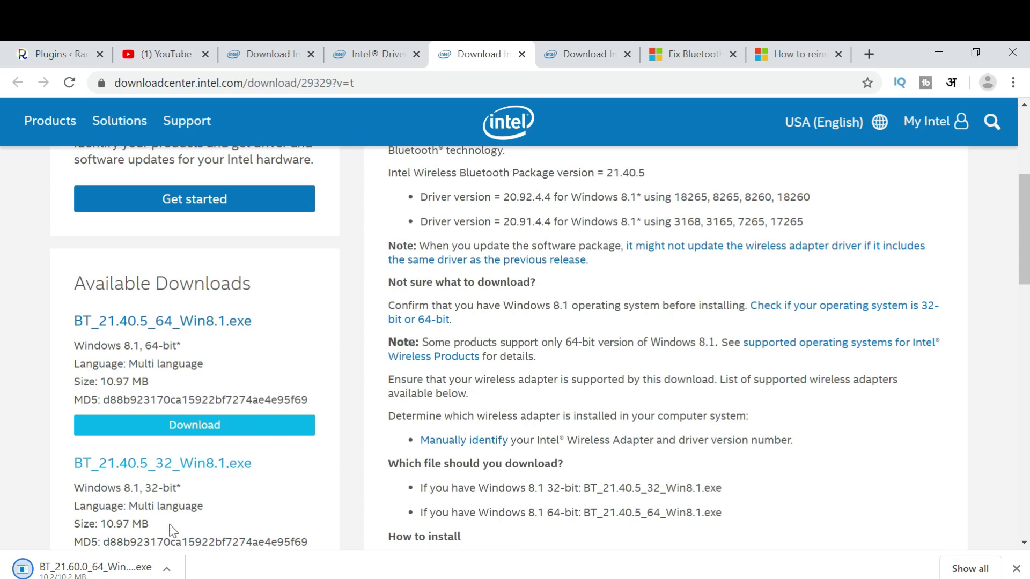
scroll(299, 510, "down", 2)
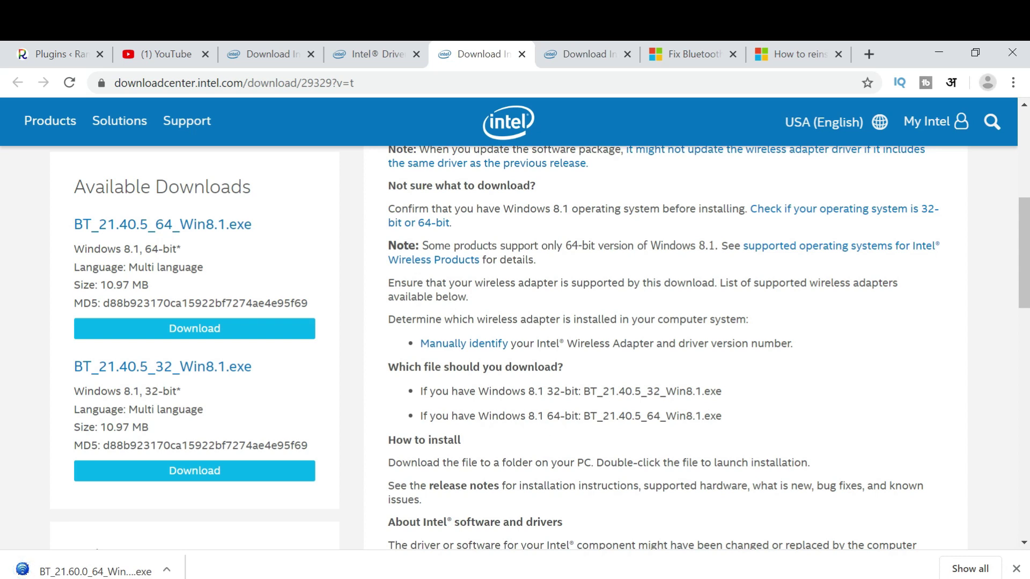
Examine the Intel Wireless Bluetooth driver download for Windows 7 64-bit on Intel NUC.
left_click(575, 54)
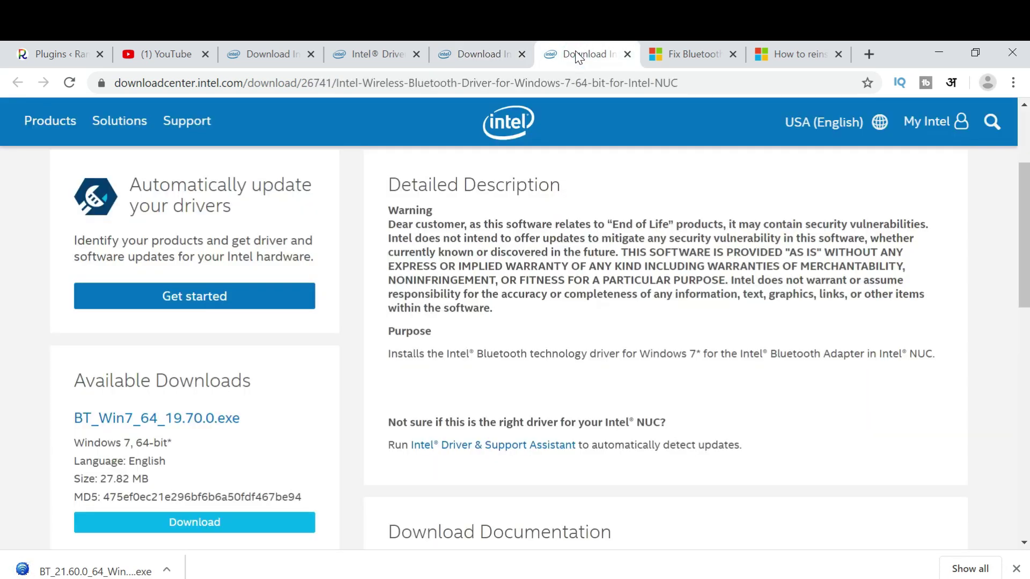
key("Down")
key("Down")
key("Down")
key("Down")
key("Down")
key("Down")
key("Up")
key("Up")
key("Up")
key("Up")
key("Up")
key("Up")
key("Up")
key("Up")
key("Up")
key("Up")
key("Up")
key("Up")
key("Down")
key("Down")
key("Down")
key("Down")
key("Down")
key("Down")
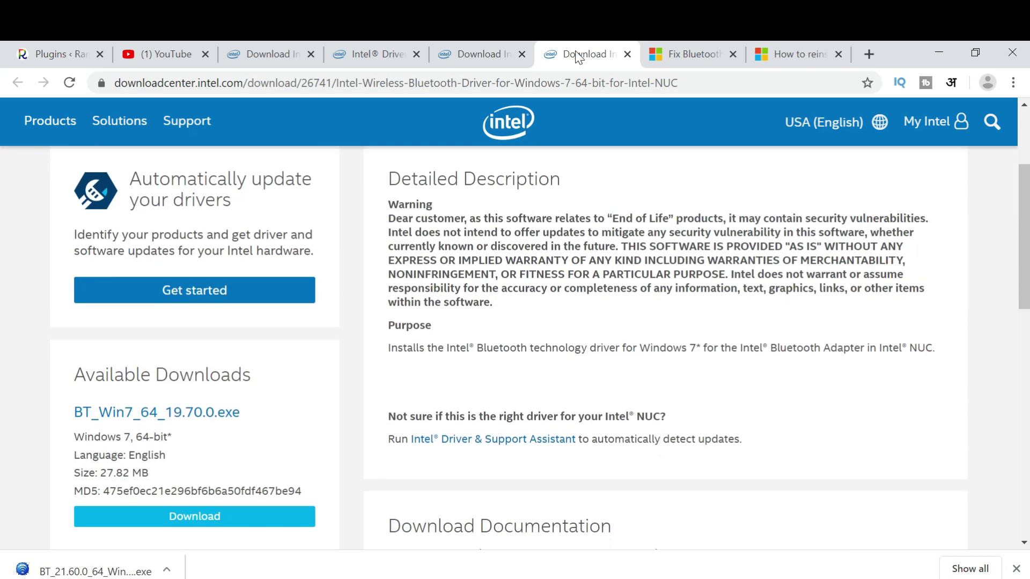
key("Down")
key("Down")
key("Down")
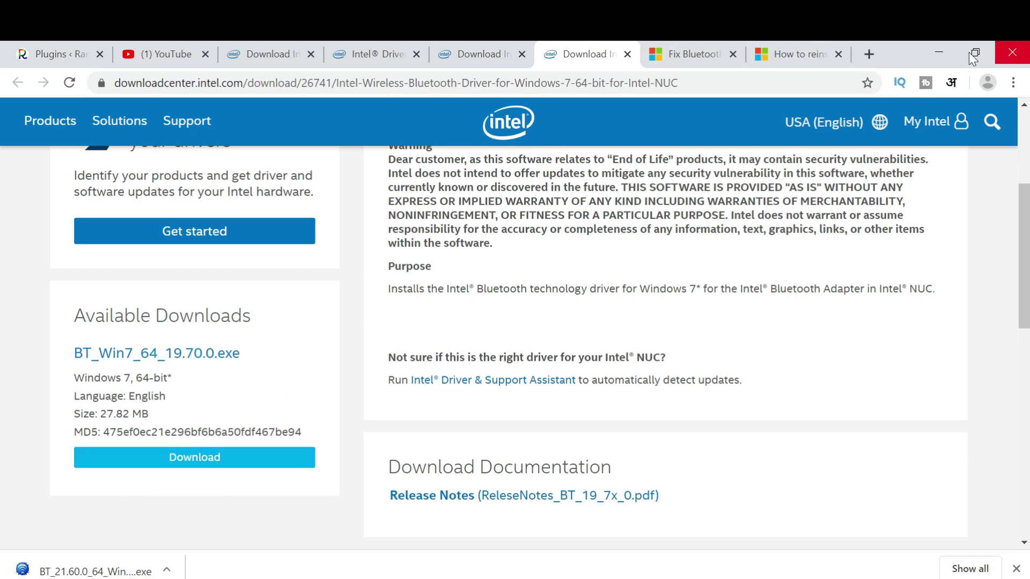
Minimize Chrome and open the Bluetooth & other devices page under Devices in Windows Settings.
left_click(948, 44)
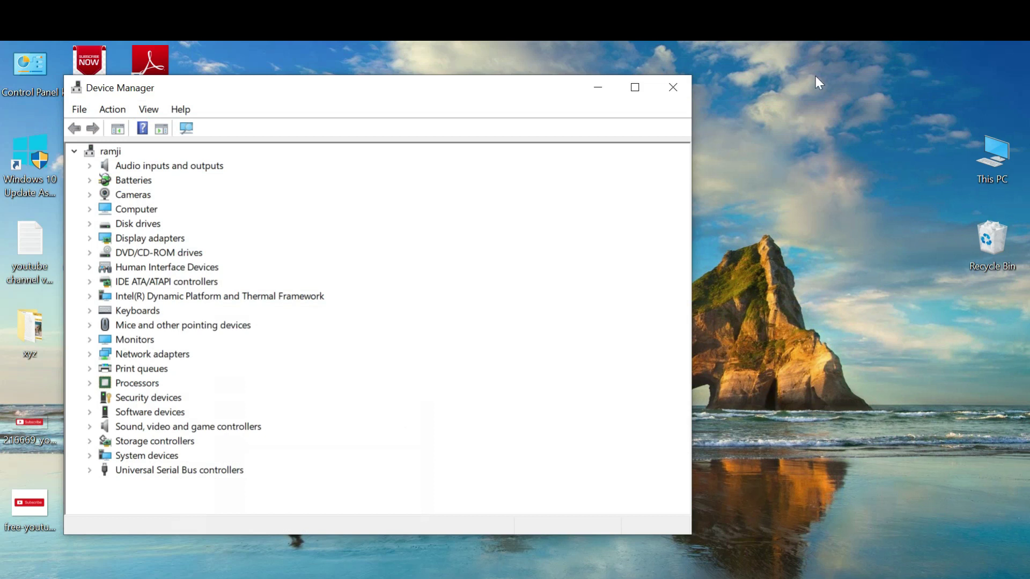
left_click(5, 574)
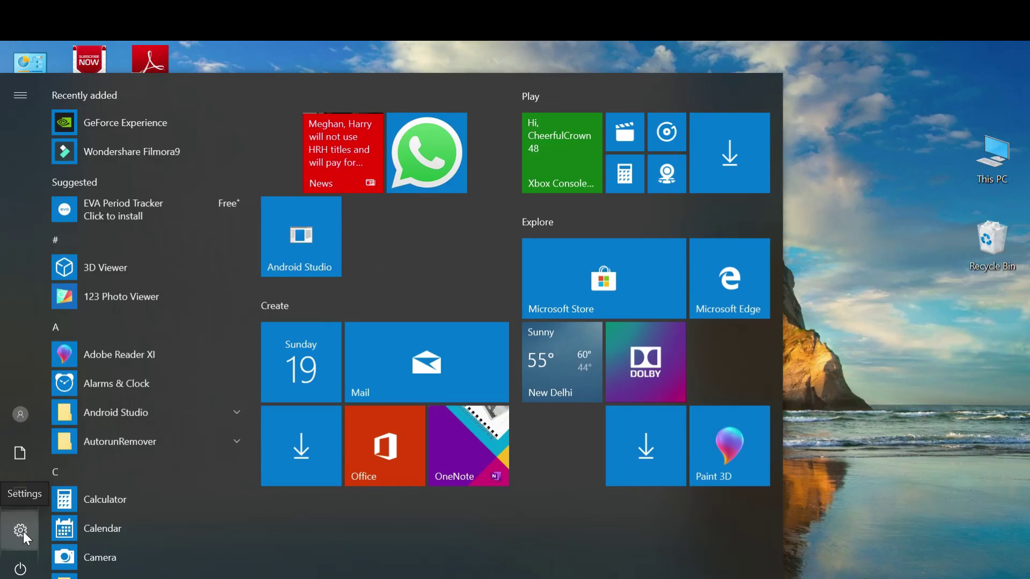
left_click(22, 531)
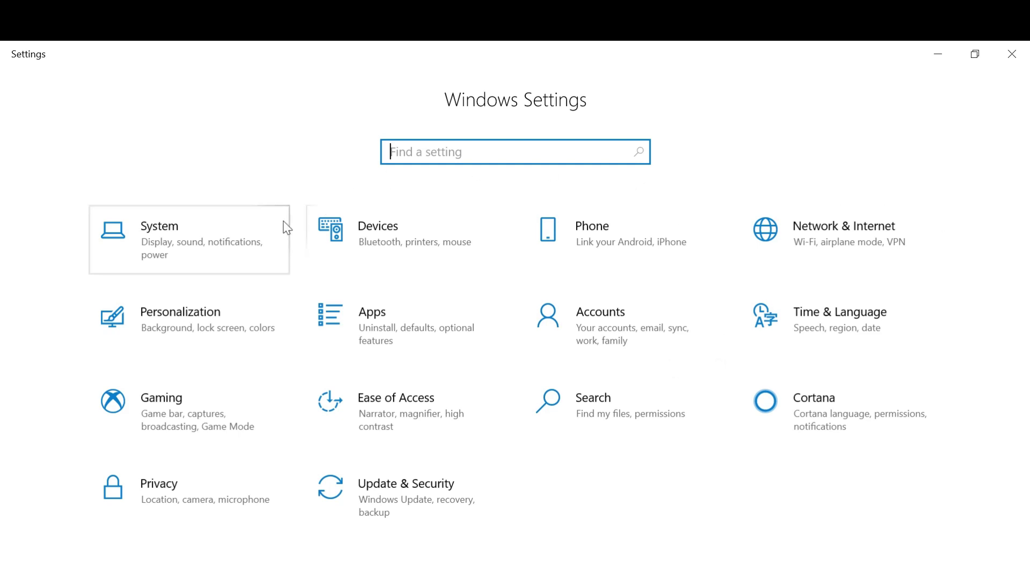
left_click(692, 218)
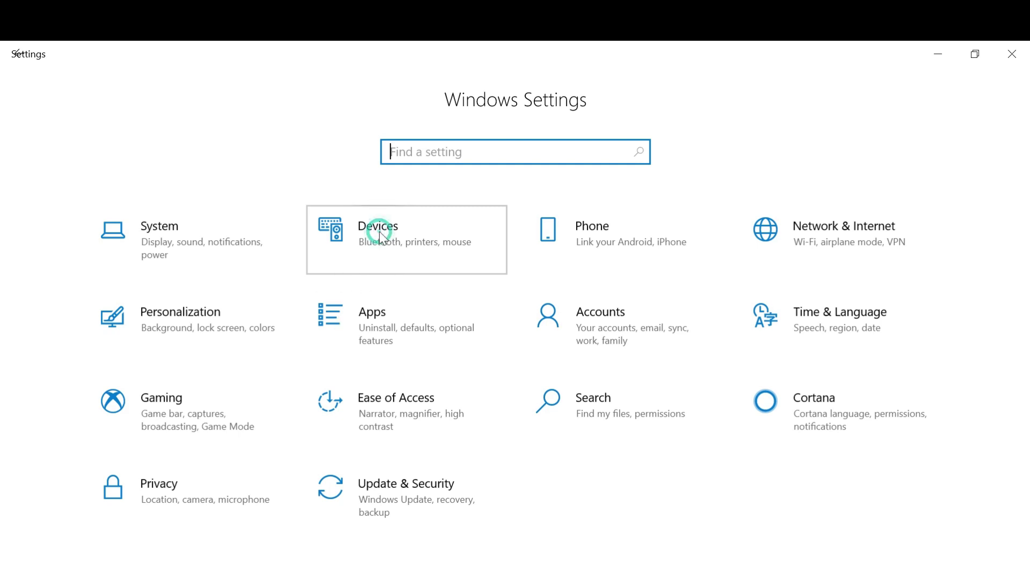
left_click(382, 237)
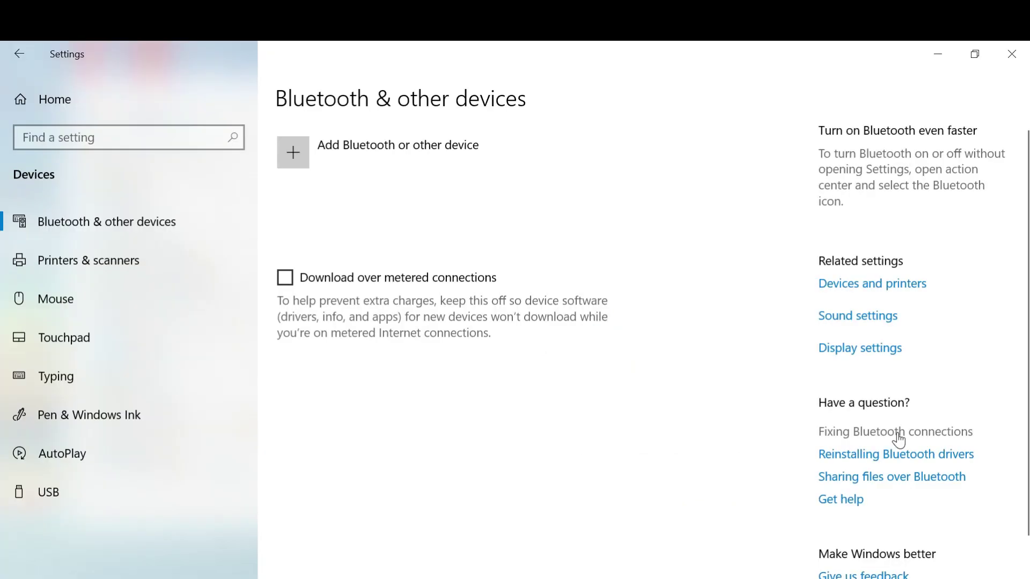
Examine the online help on fixing Bluetooth connections, then return to the Bluetooth & other devices settings.
left_click(724, 188)
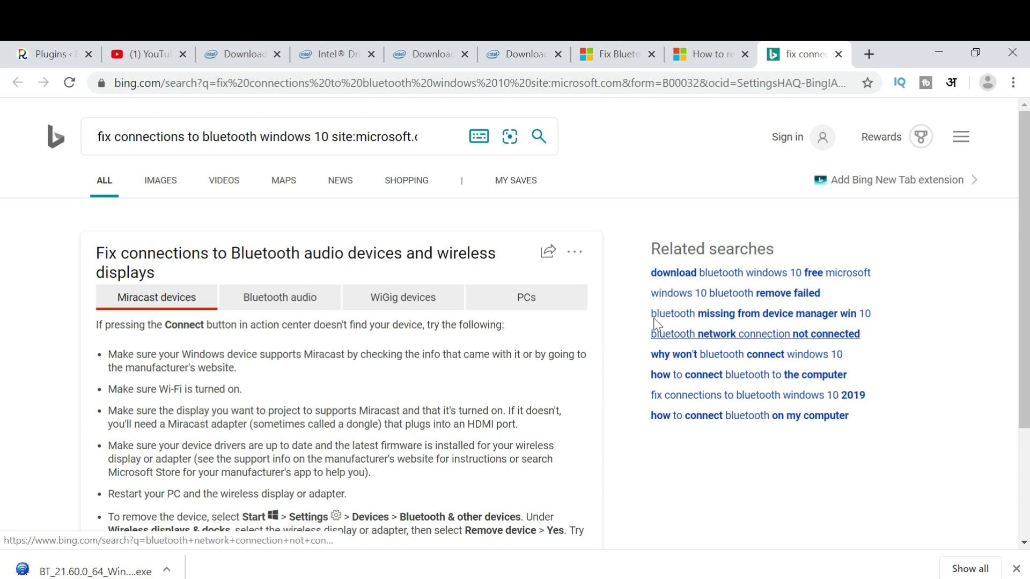
scroll(639, 201, "down", 5)
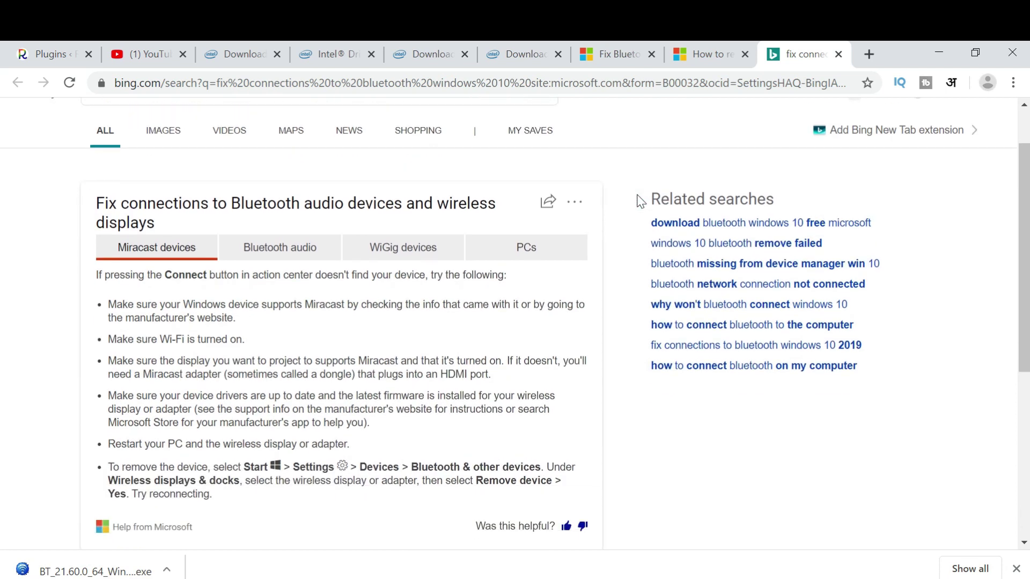
scroll(640, 201, "down", 1)
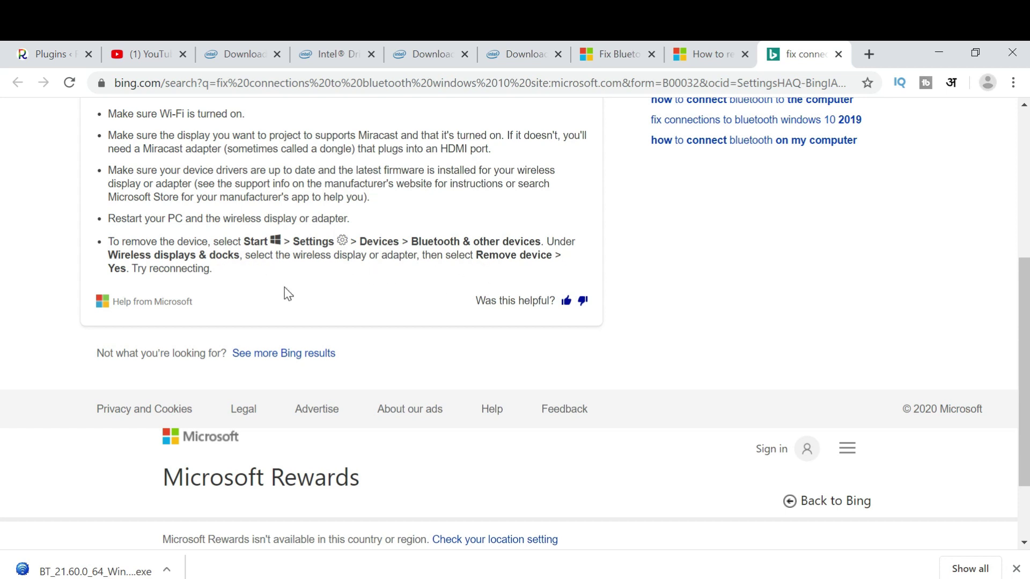
scroll(285, 292, "down", 2)
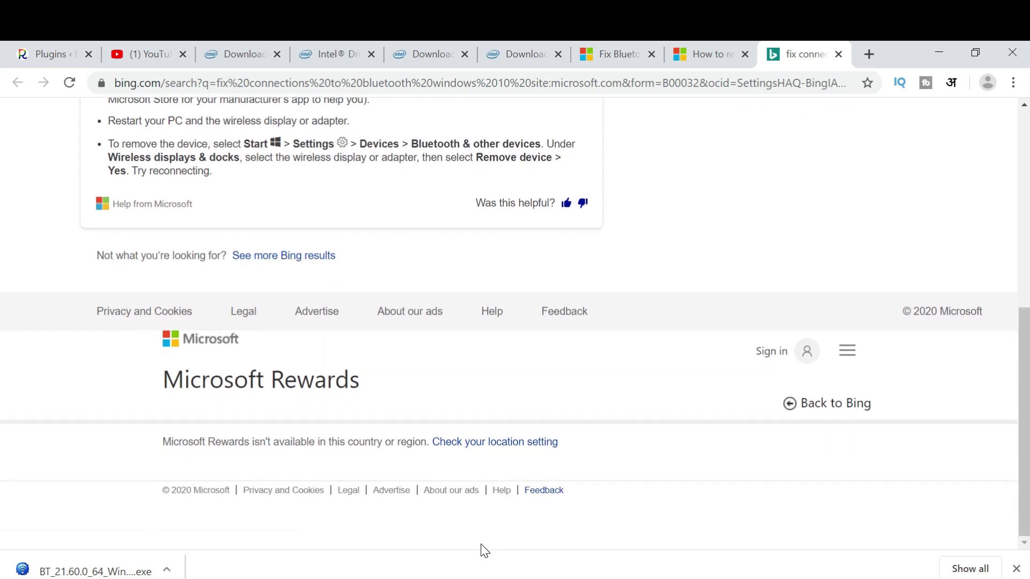
key("alt+Tab")
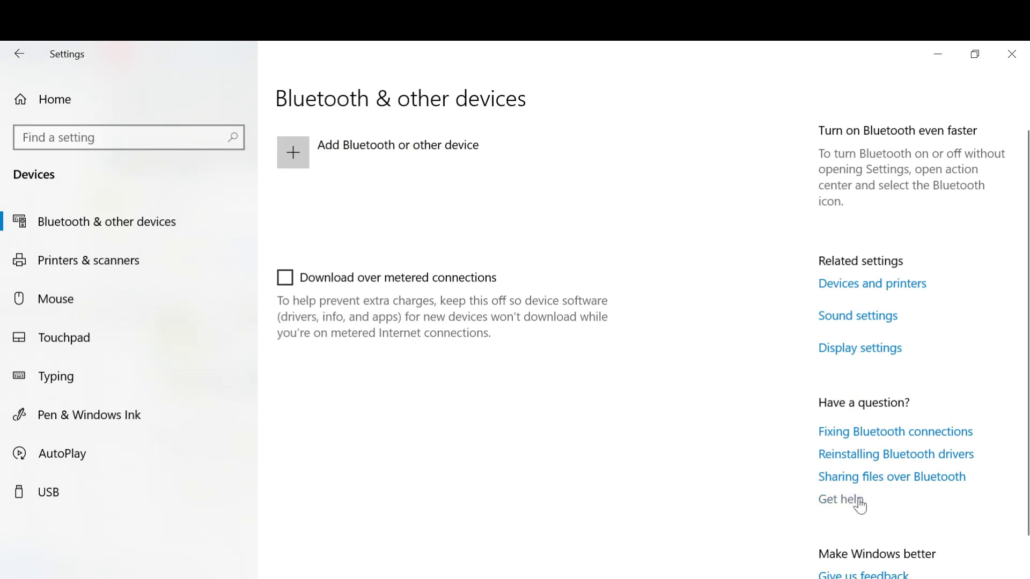
Examine the online help on reinstalling Bluetooth drivers, including the Microsoft Community threads "How to reinstall Bluetooth drivers in Windows 10?".
left_click(864, 457)
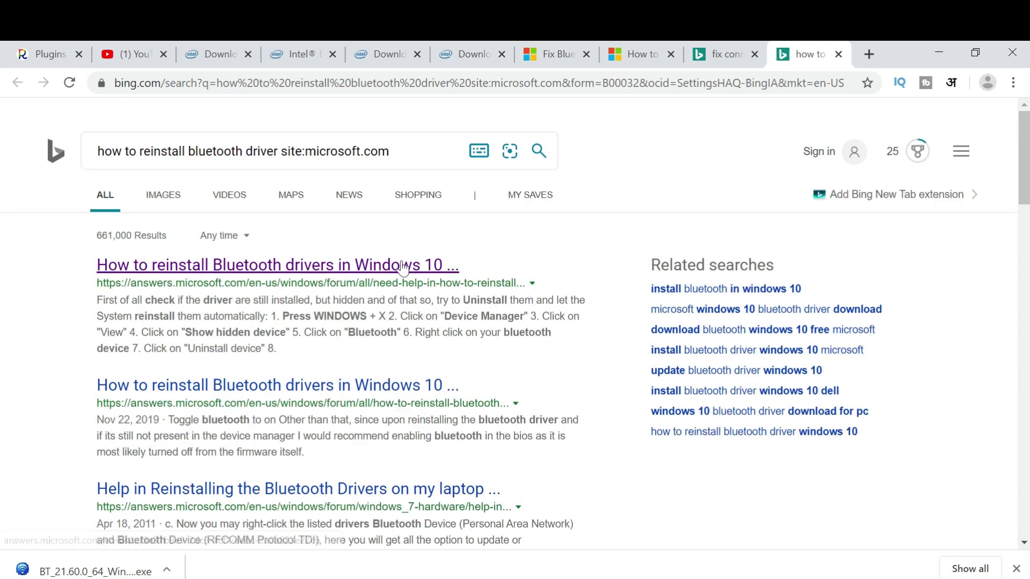
left_click(256, 387)
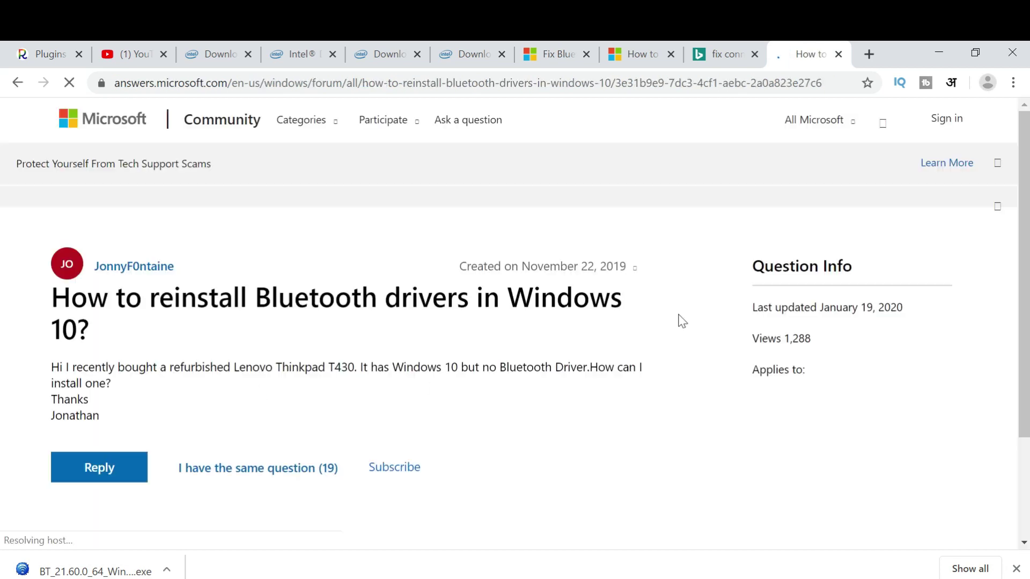
scroll(681, 321, "down", 1)
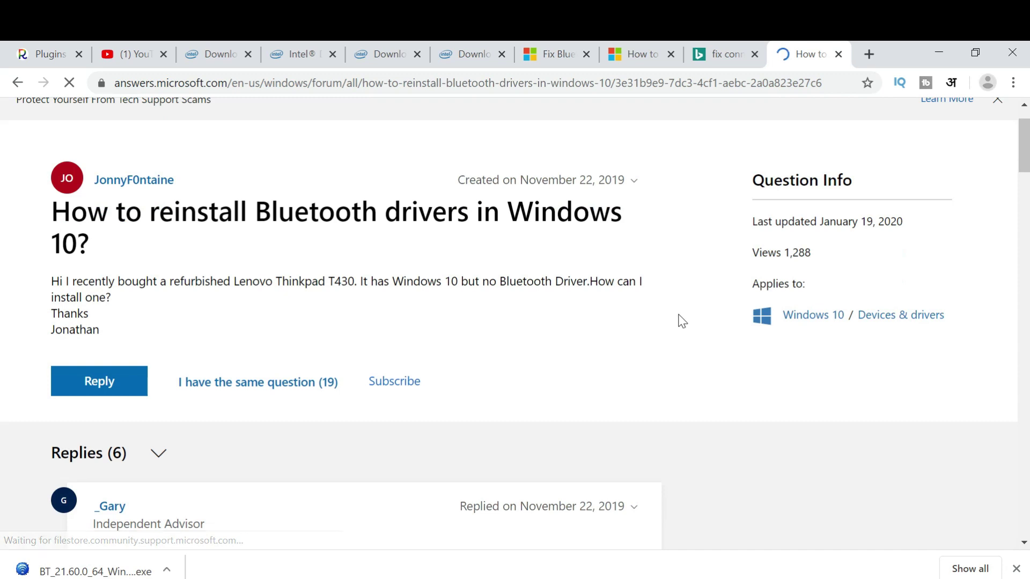
scroll(681, 321, "down", 1)
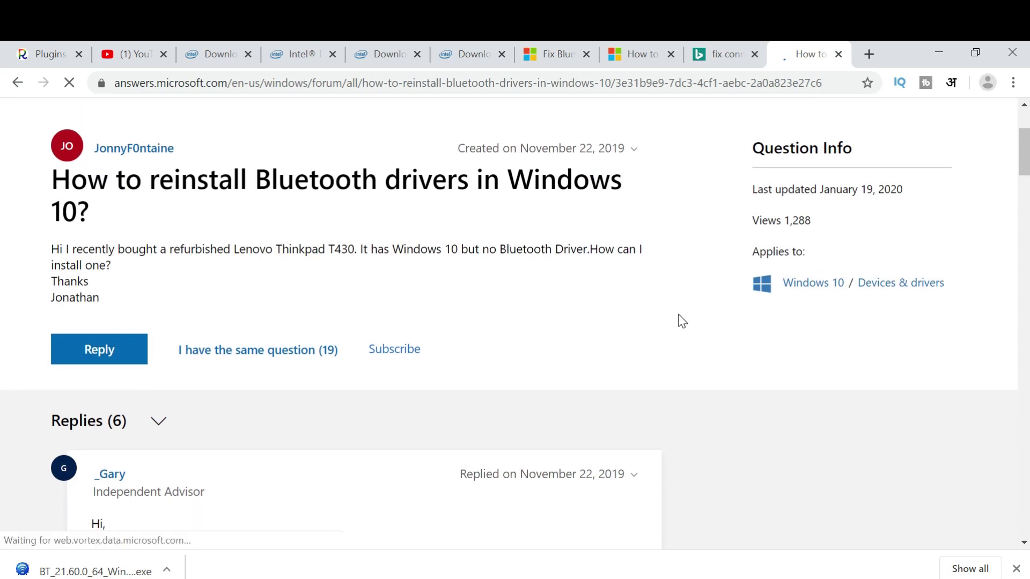
scroll(681, 320, "down", 1)
left_click(628, 53)
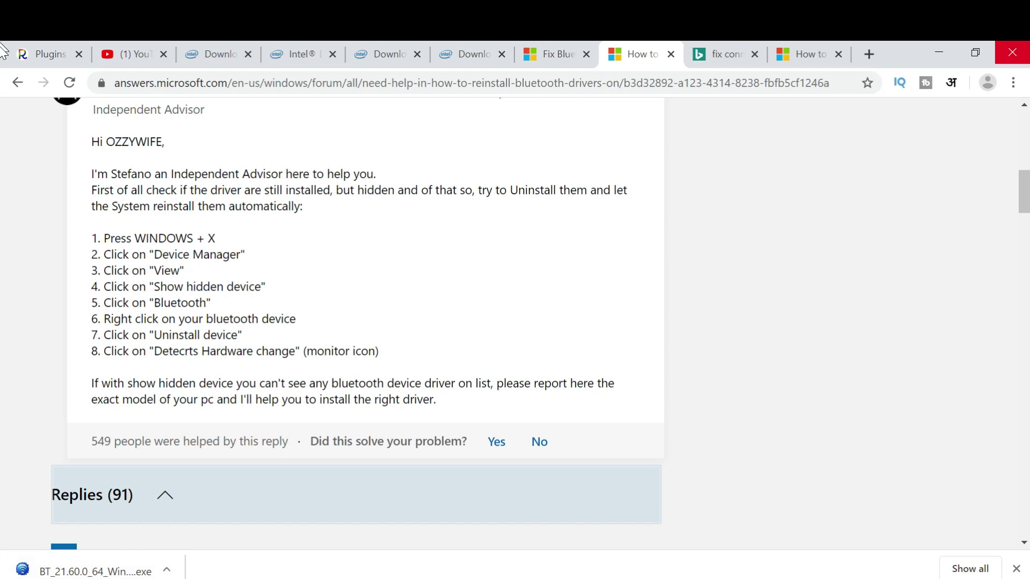
Open Chrome's download list and launch the downloaded installer BT_21.60.0_64_Win10.exe.
left_click(1011, 83)
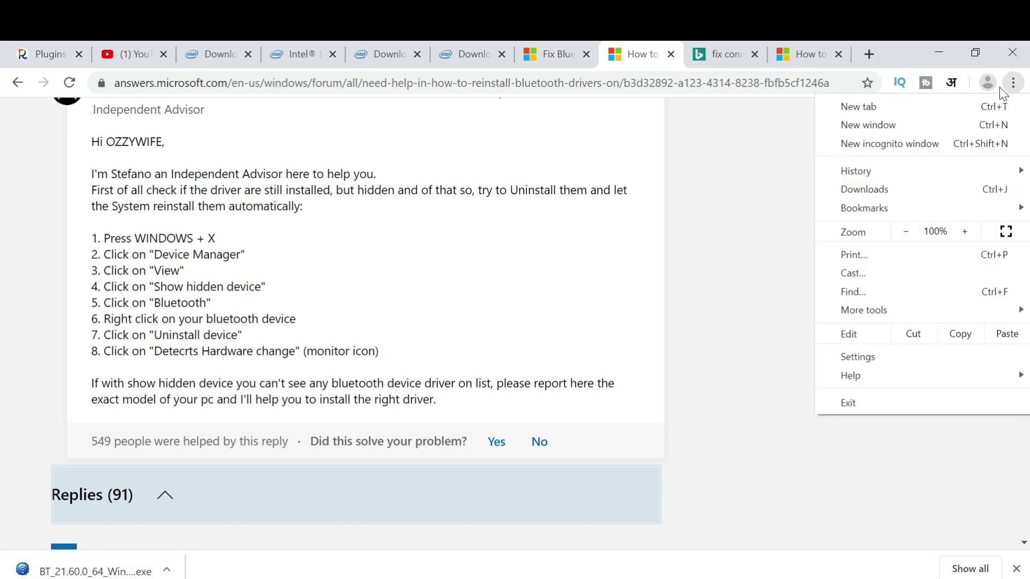
left_click(921, 193)
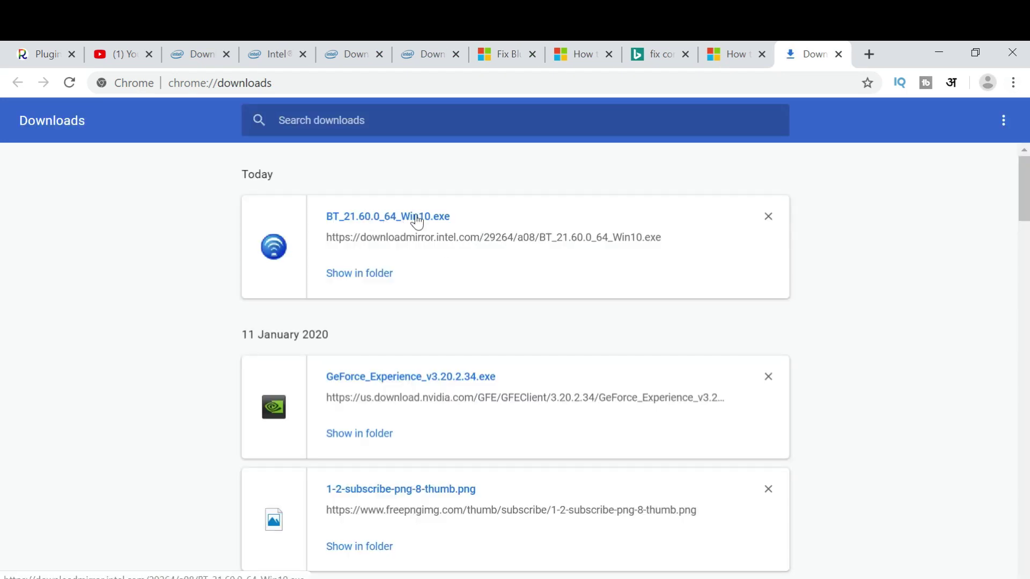
double_click(417, 217)
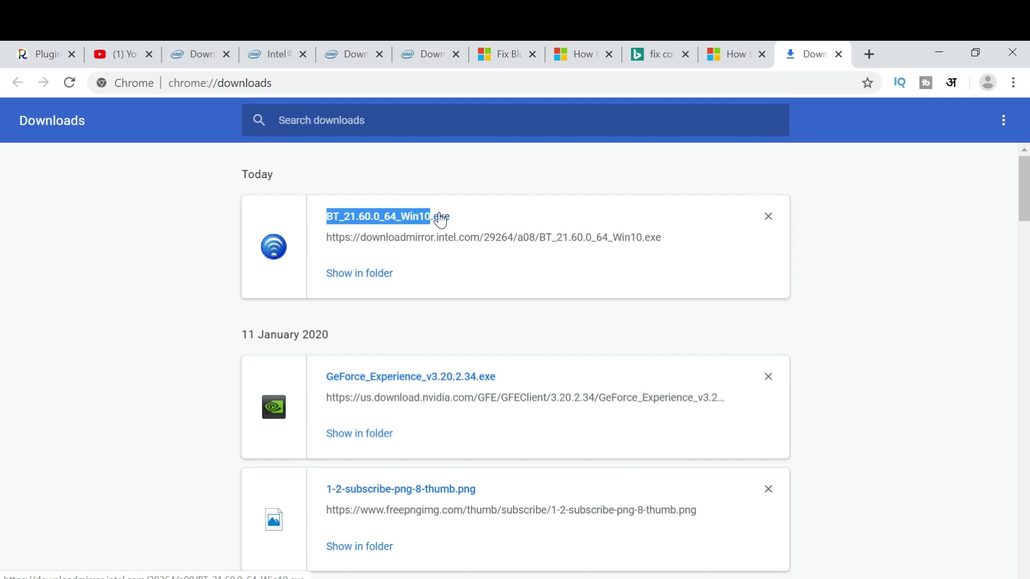
left_click(440, 219)
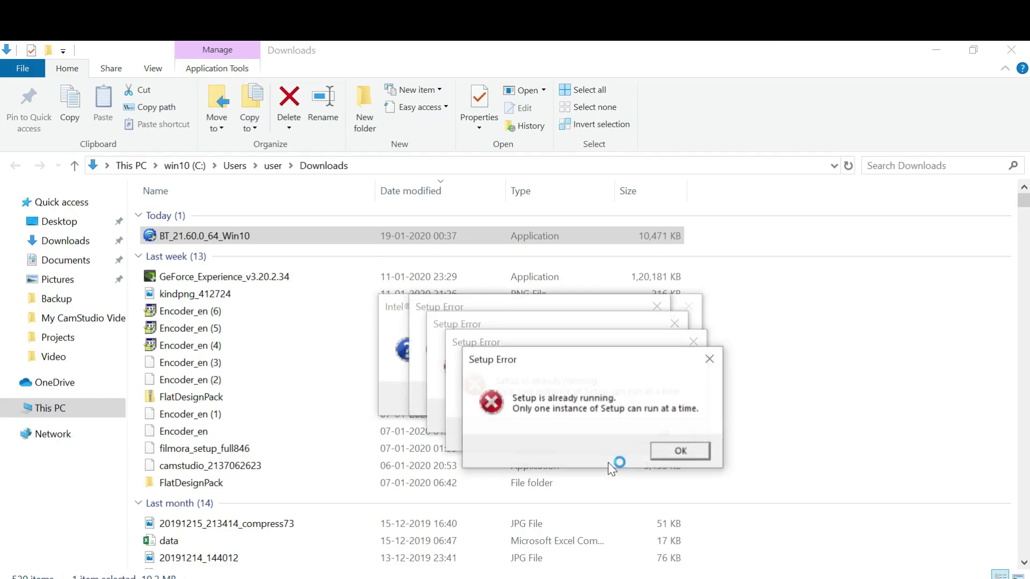
Dismiss all the stacked Setup Error dialogs in front of the Intel PROSet/Wireless Software upgrade prompt.
left_click(703, 472)
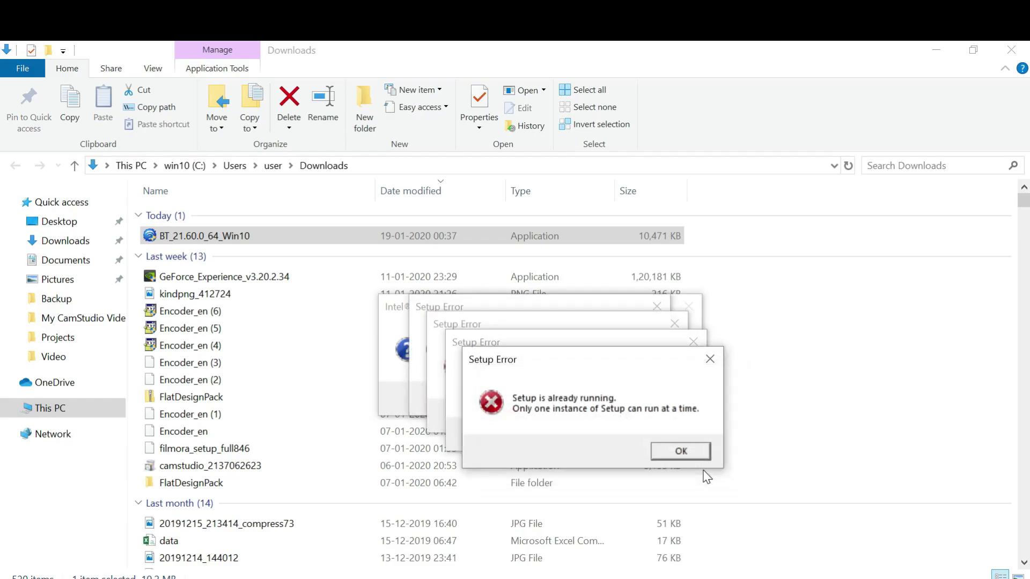
left_click(681, 455)
left_click(660, 436)
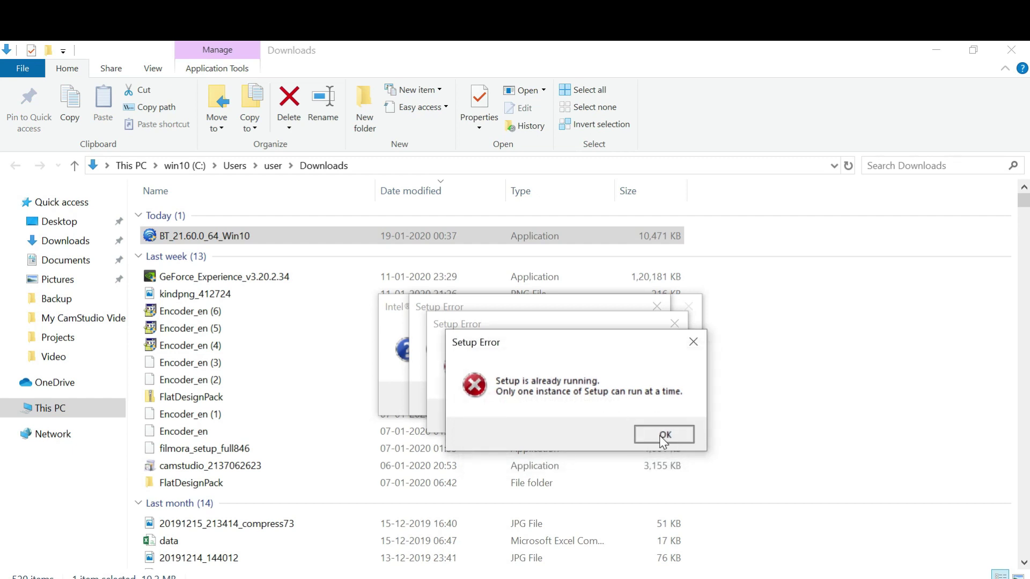
left_click(634, 414)
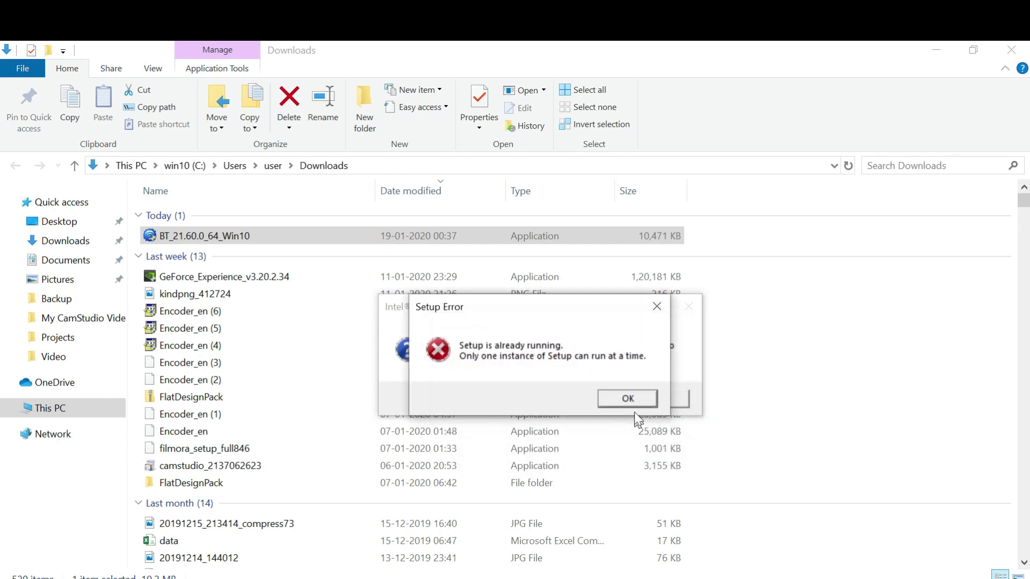
left_click(633, 398)
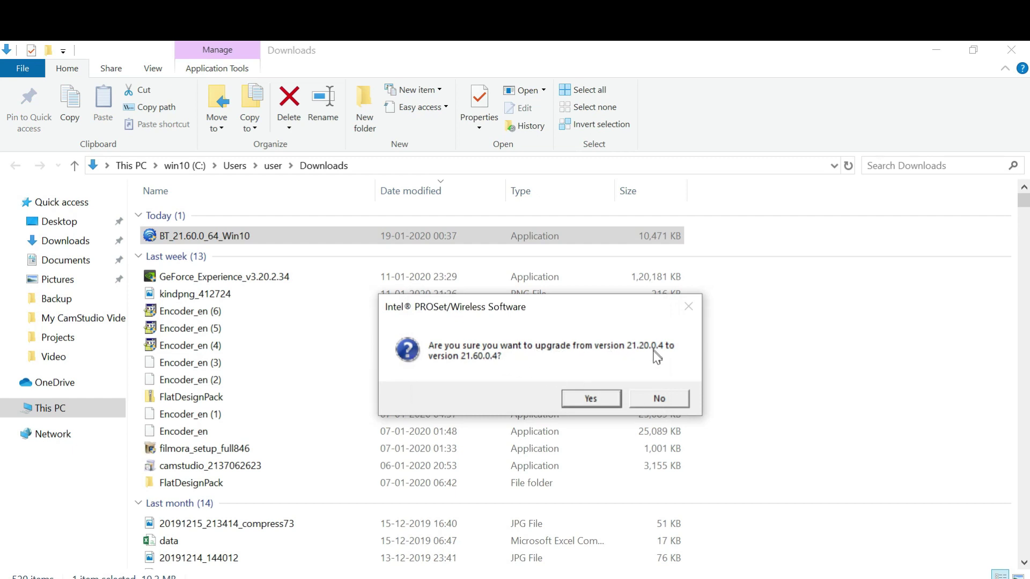
Try to upgrade the Intel PROSet/Wireless Software to version 21.60.0.4 with the installation wizard, and close its error dialogs.
left_click(593, 398)
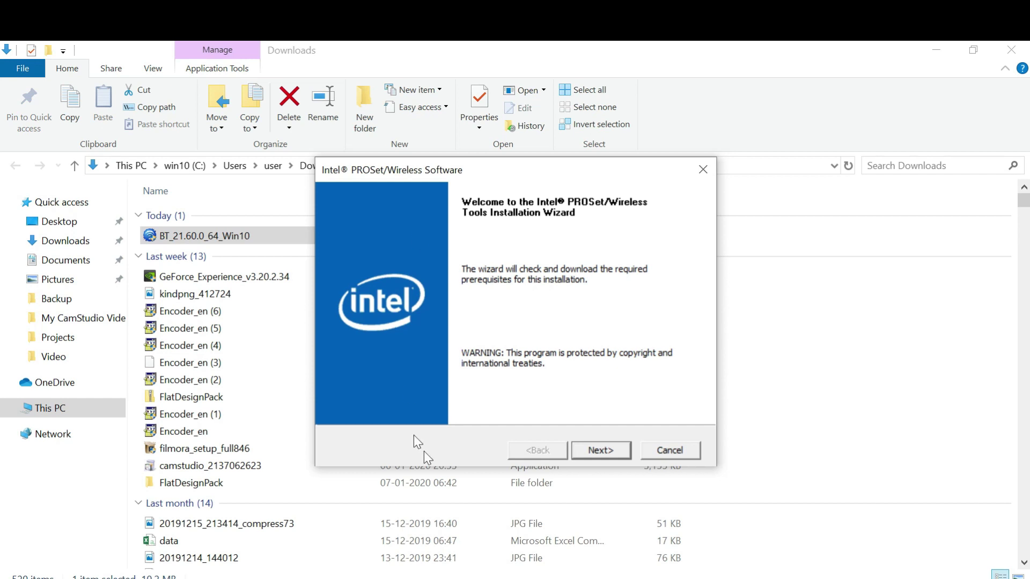
left_click(607, 449)
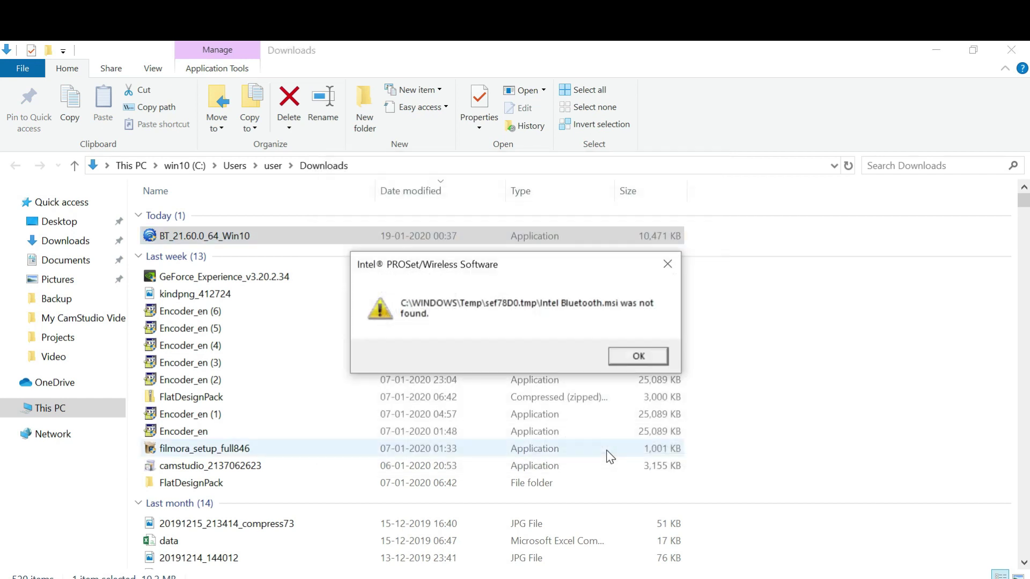
left_click(643, 360)
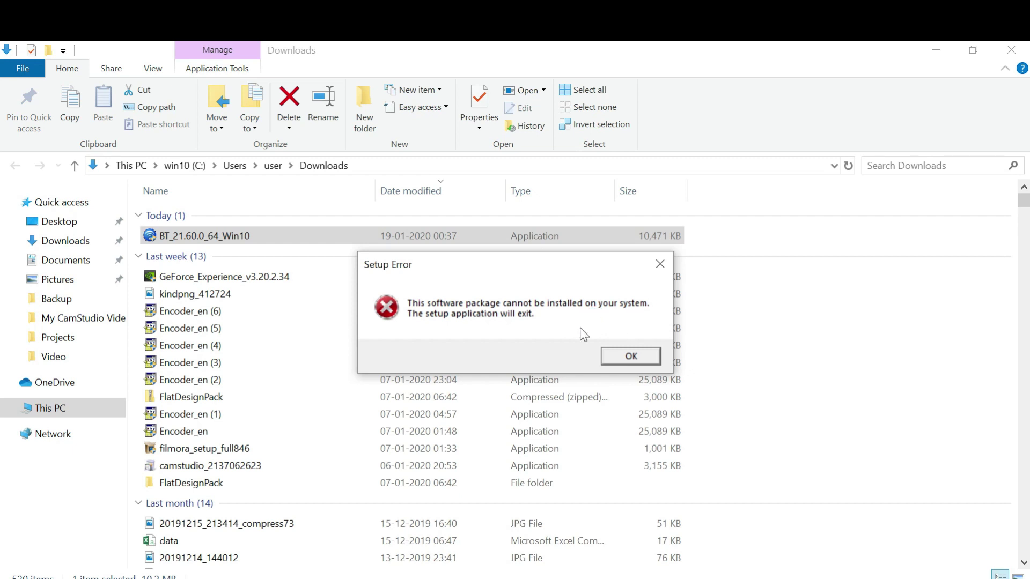
left_click(627, 357)
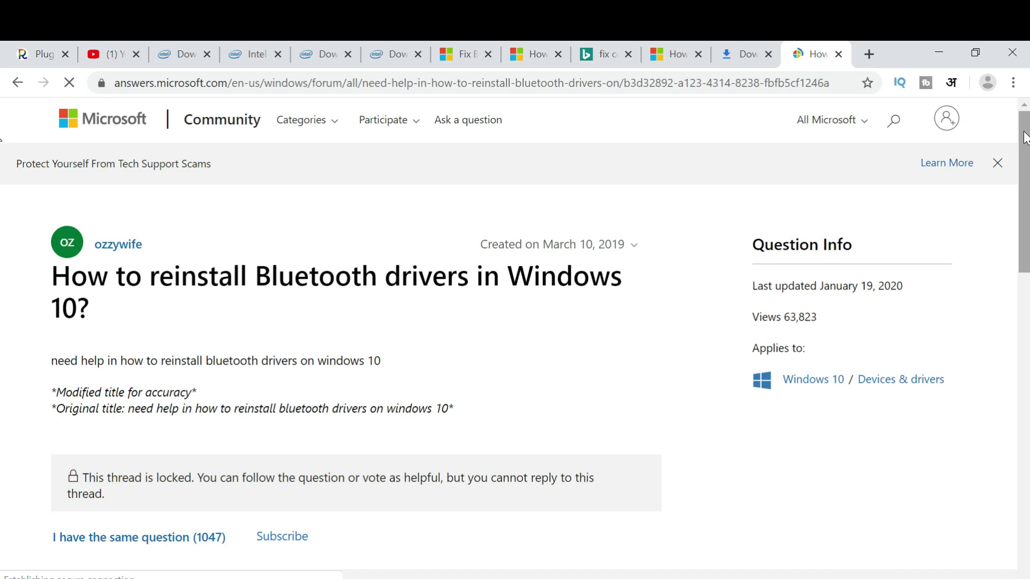
Bring up Device Manager in front of the Microsoft Community thread on reinstalling Bluetooth drivers.
left_click_drag(1025, 138, 1007, 86)
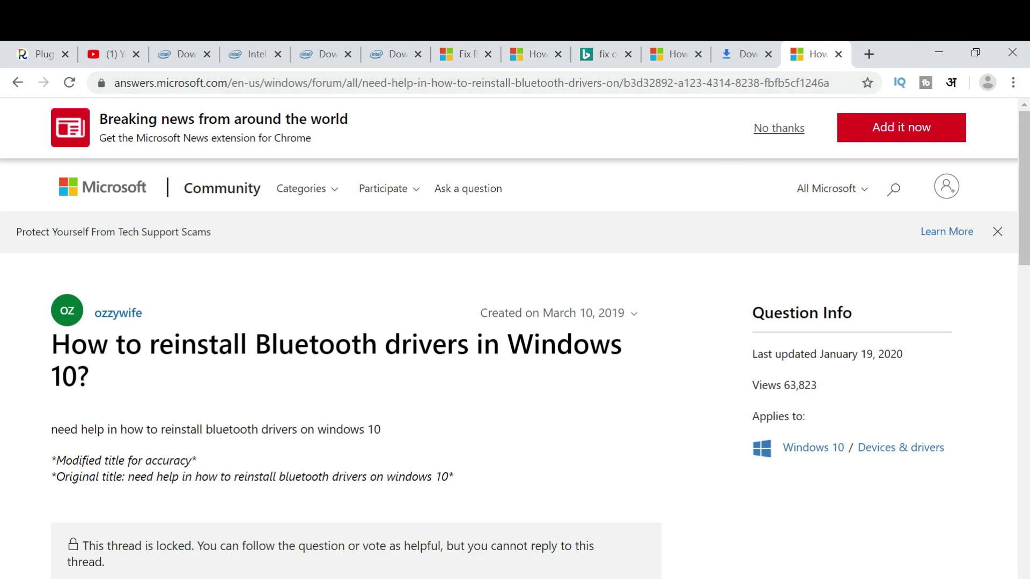
mouse_move(657, 578)
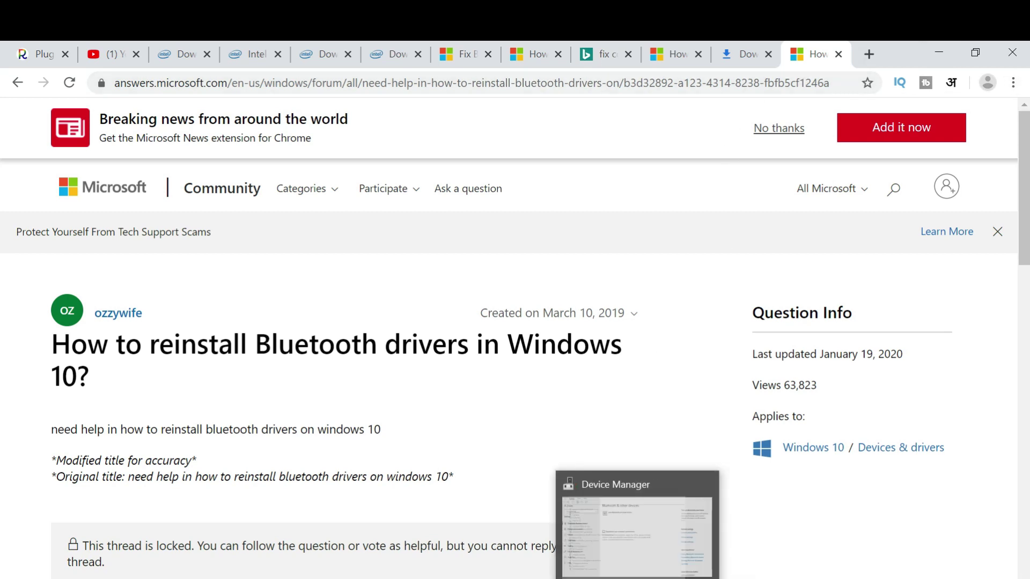
mouse_move(536, 578)
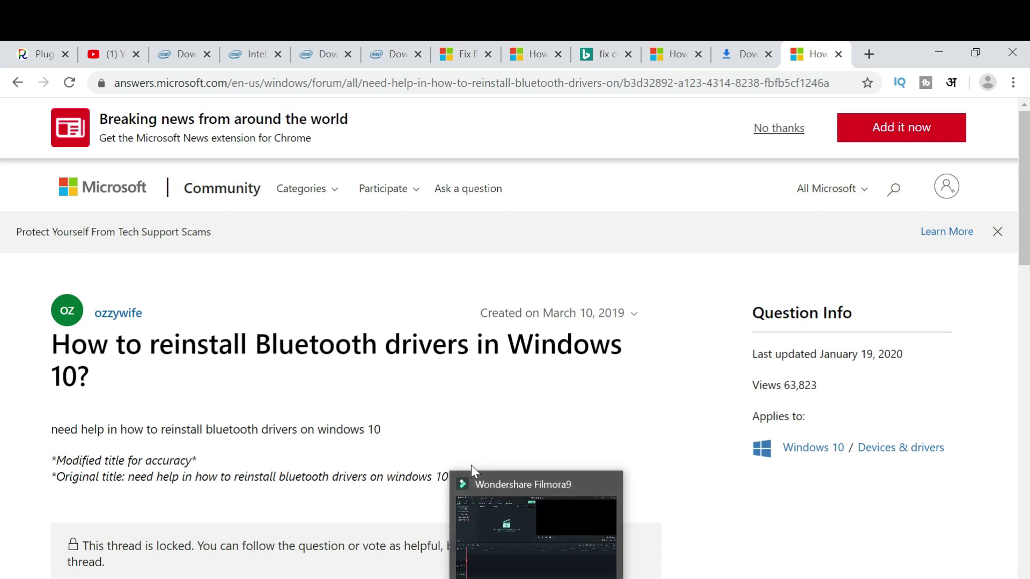
key("super+x")
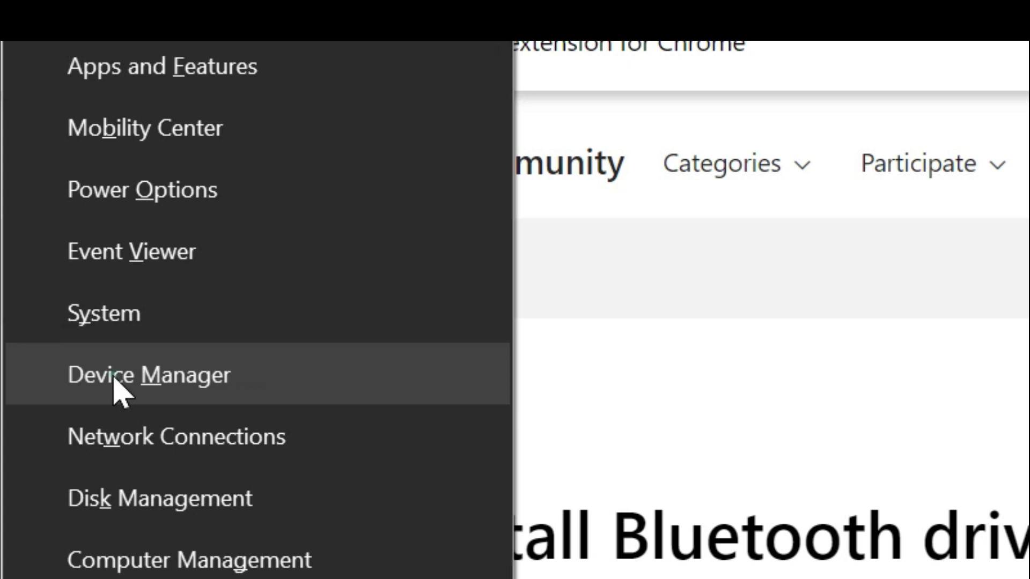
left_click(47, 278)
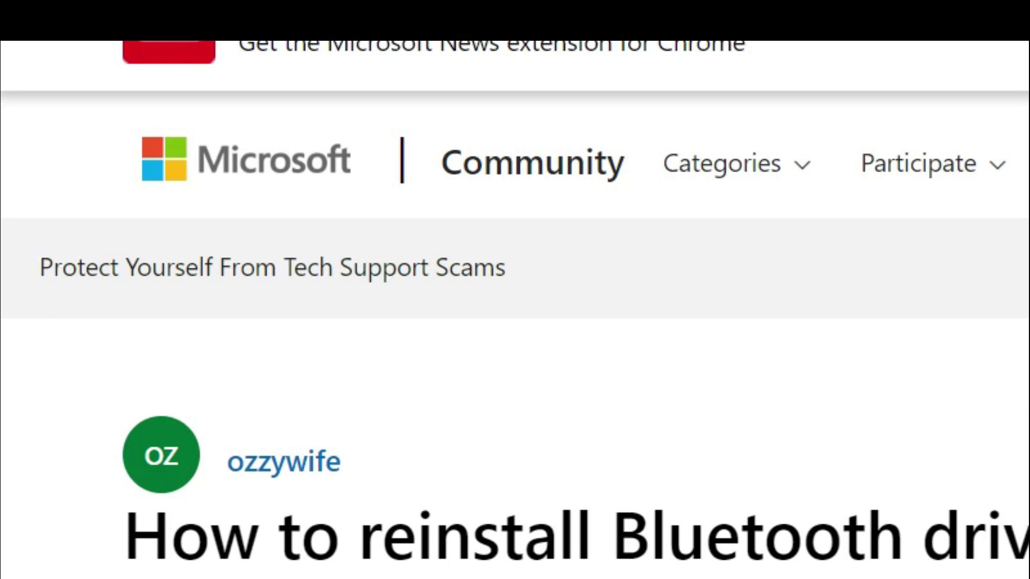
key("super+x")
key("m")
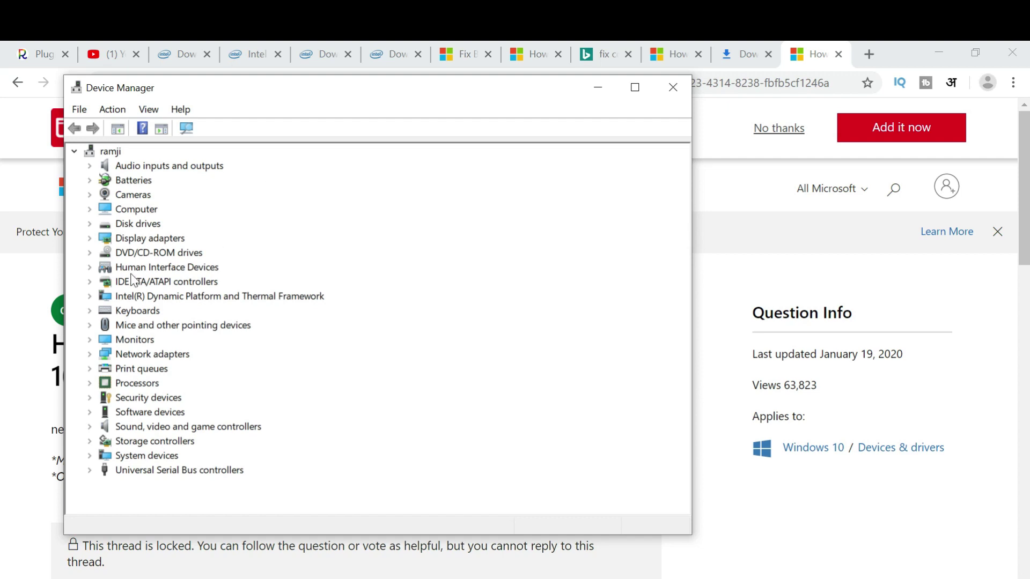
Show the Actions pane in Device Manager and turn on the display of hidden devices.
left_click(167, 131)
left_click(595, 198)
mouse_move(745, 194)
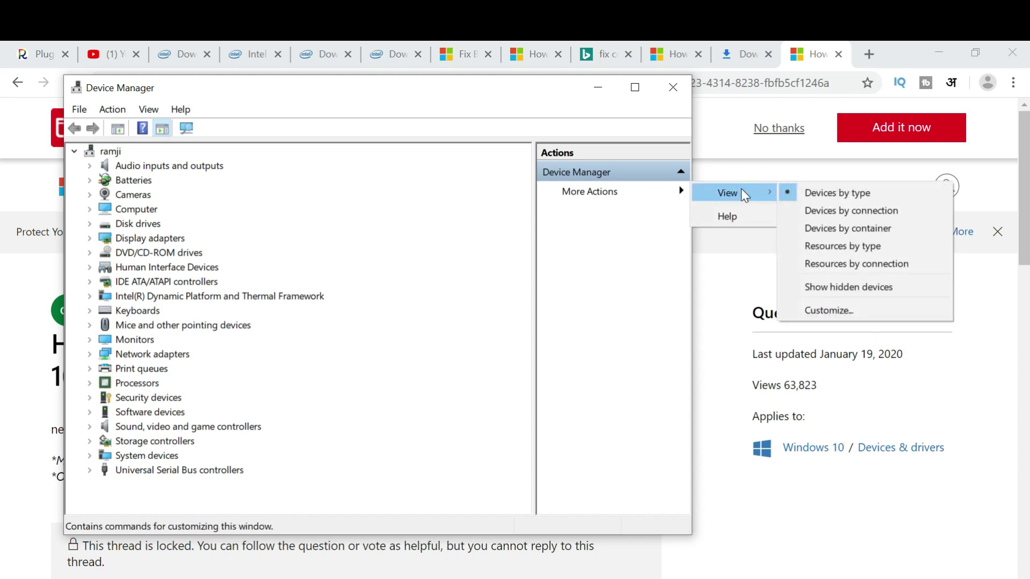
left_click(841, 287)
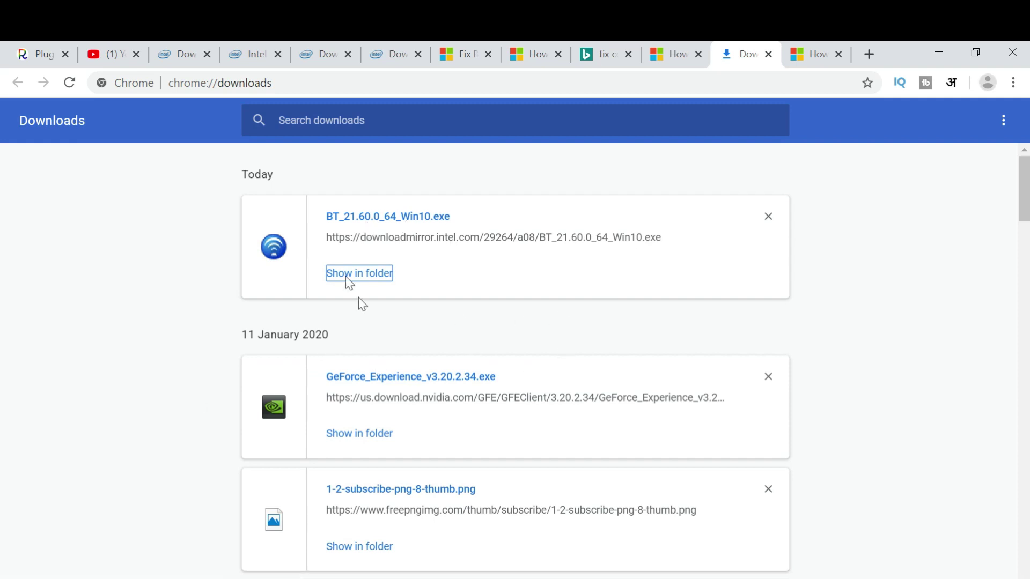
Clear the desktop by minimizing the browser and closing the open Device Manager window.
left_click(944, 51)
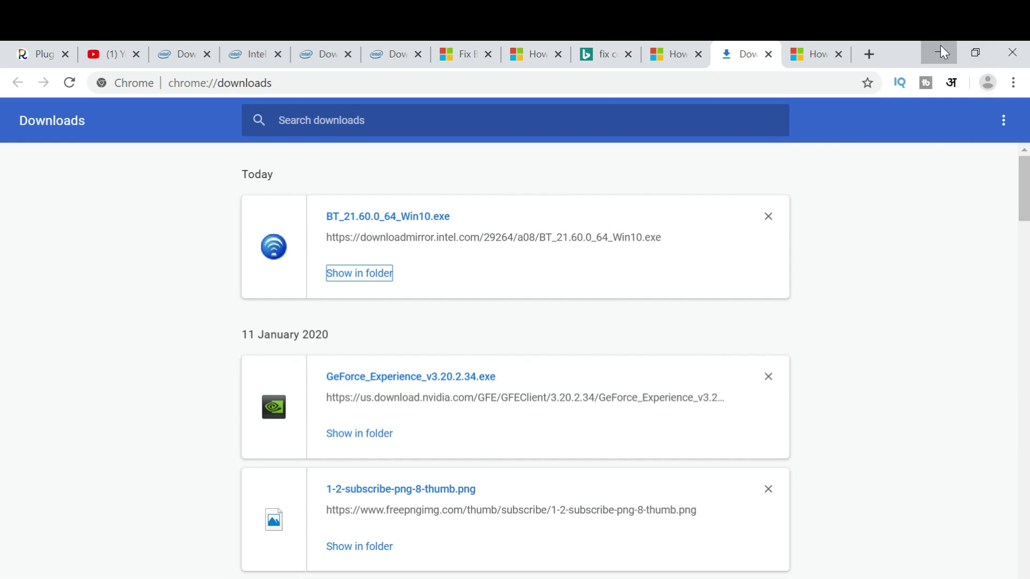
left_click(1007, 50)
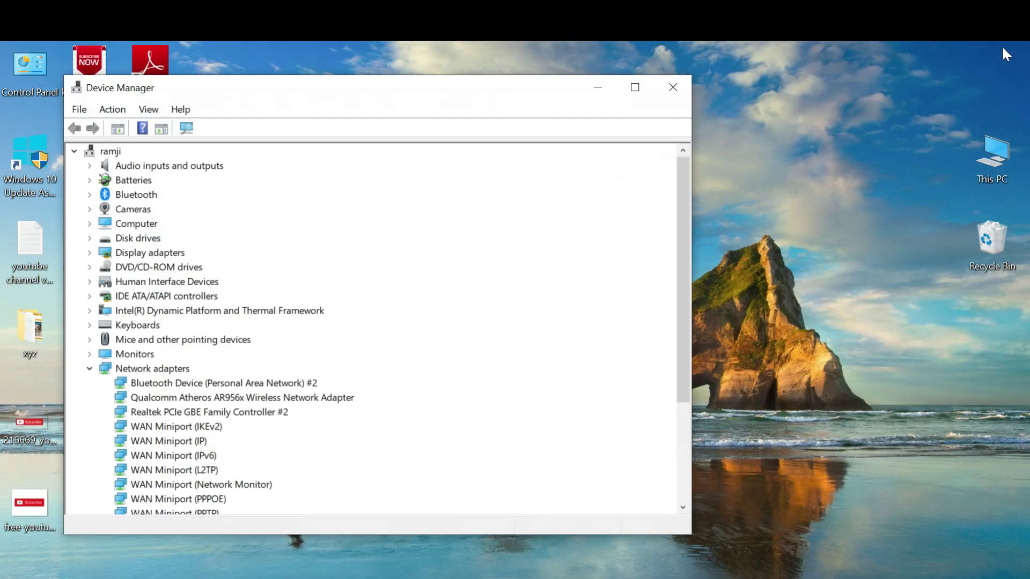
left_click(670, 88)
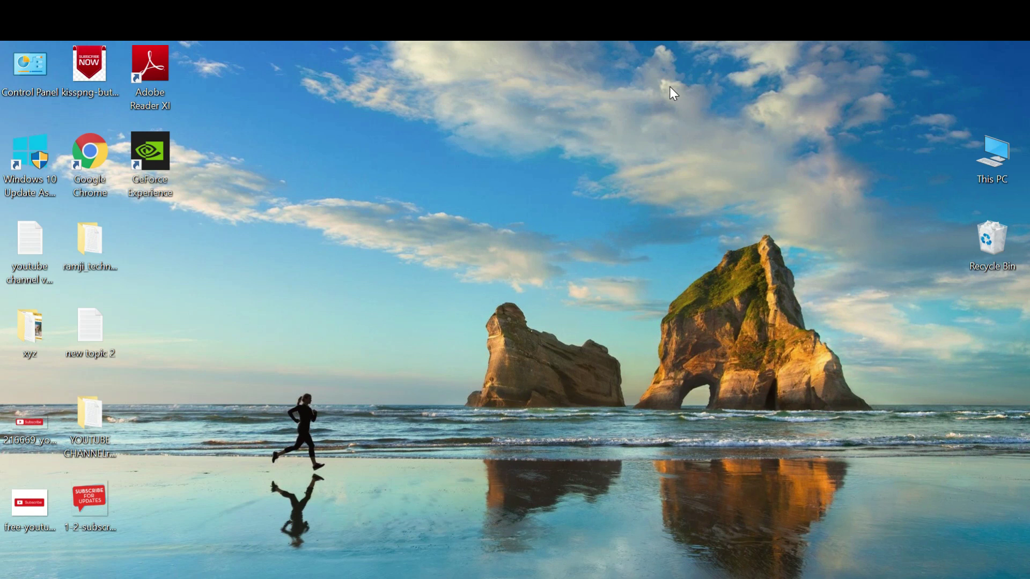
Reopen Device Manager, check the devices listed under the Bluetooth category, and close the window.
key("super+x")
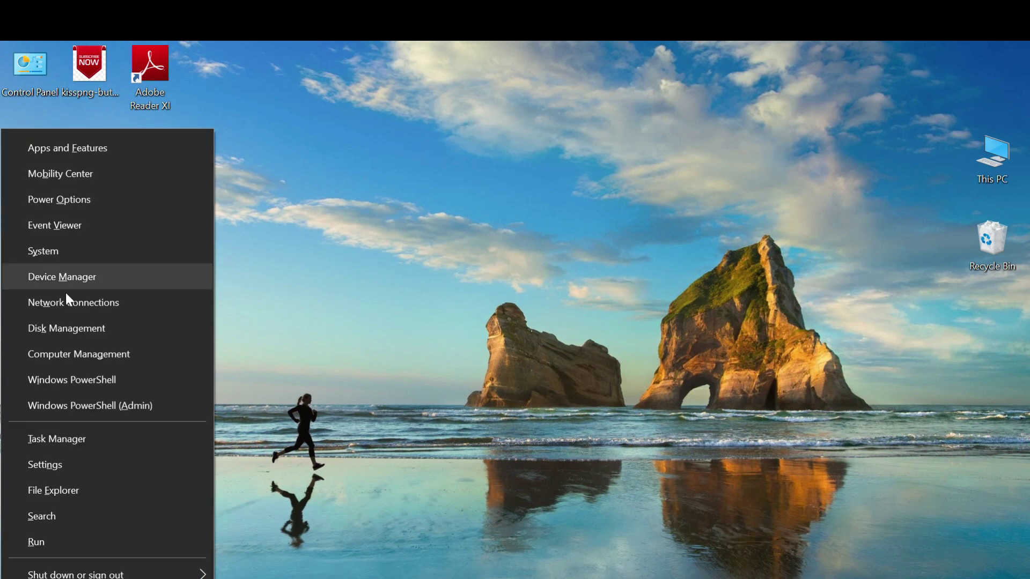
left_click(64, 277)
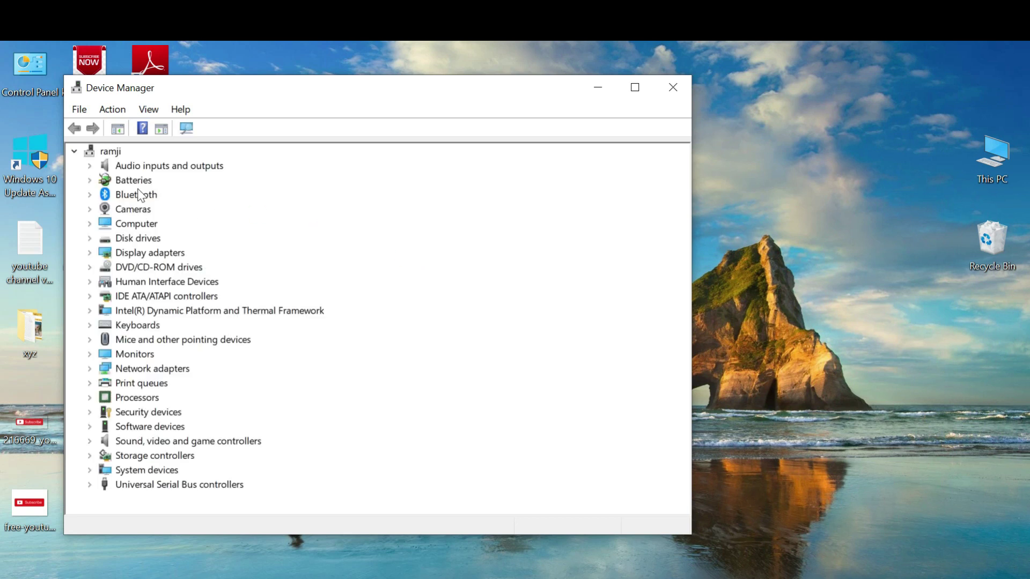
left_click(90, 195)
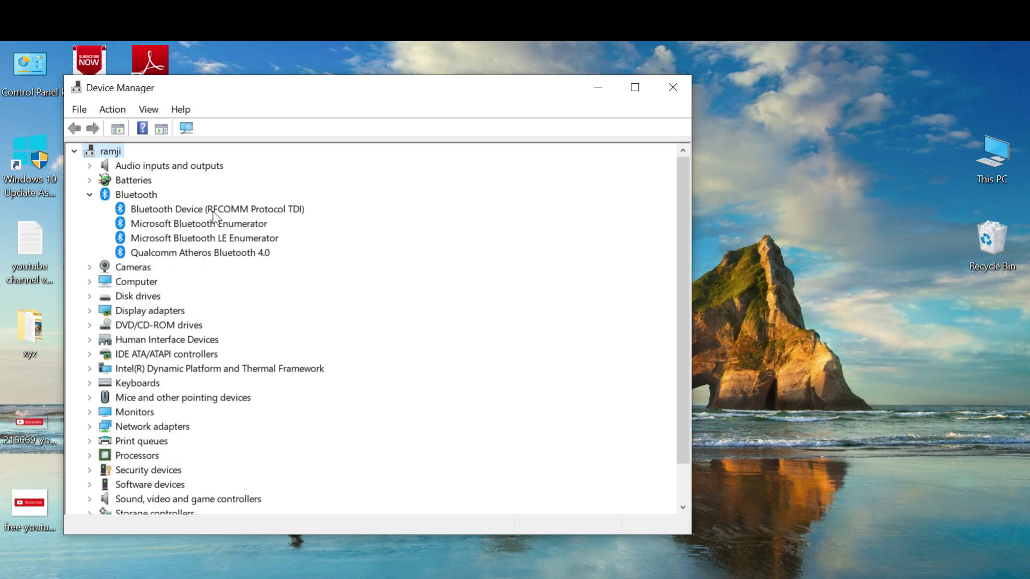
left_click(89, 195)
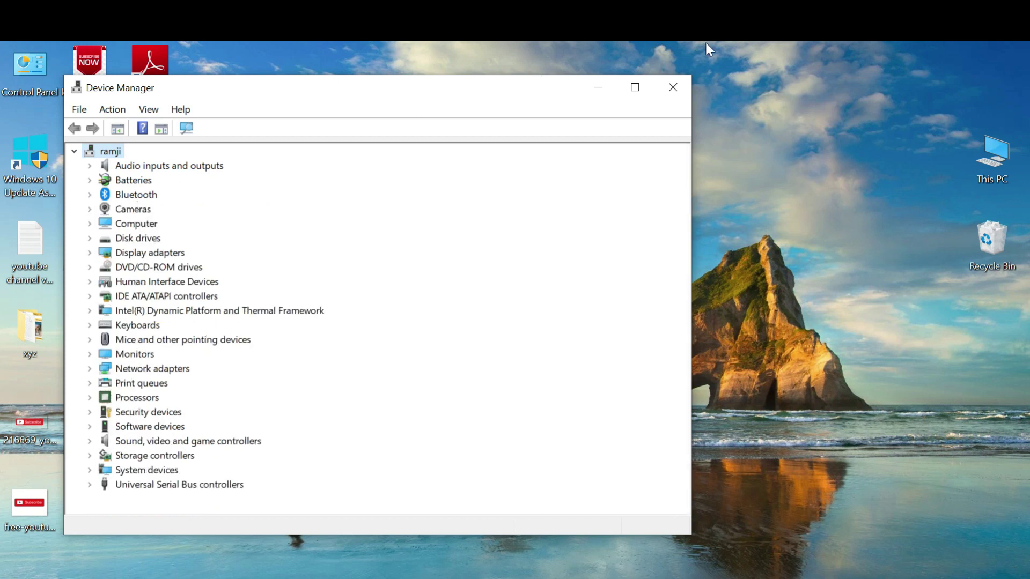
left_click(677, 90)
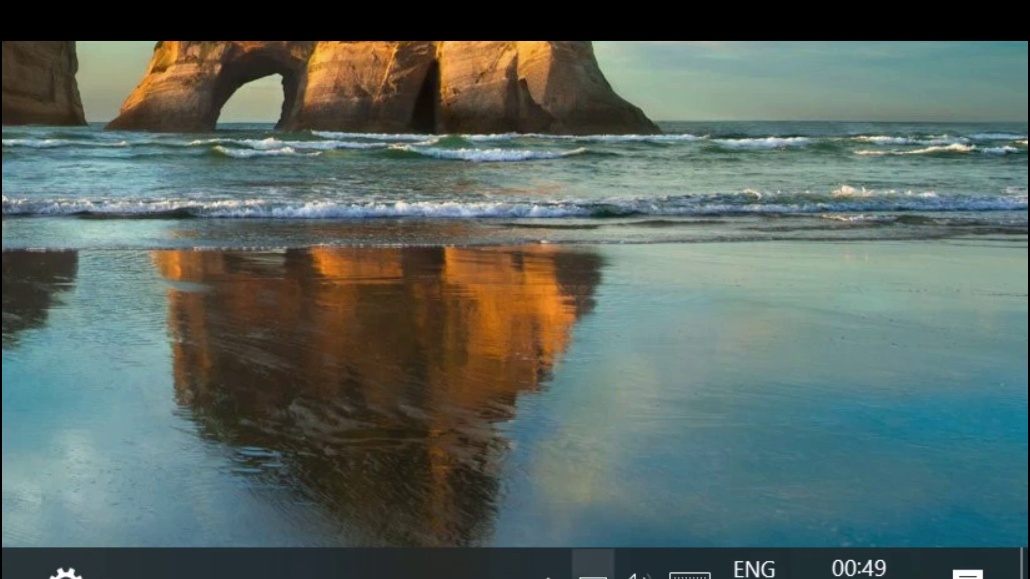
Show the options of the Bluetooth icon among the hidden tray icons, and switch back to Chrome.
left_click(547, 575)
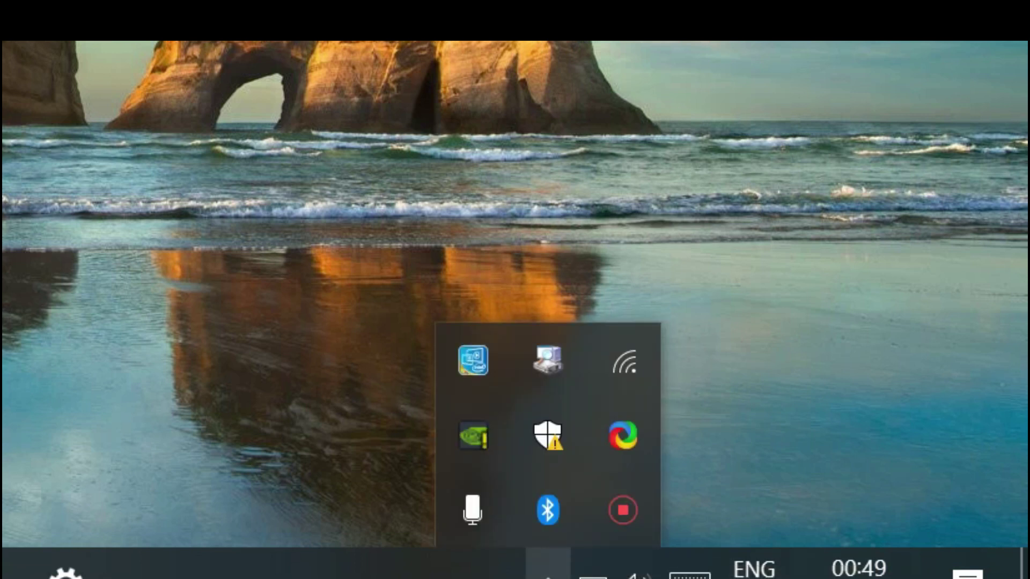
right_click(547, 512)
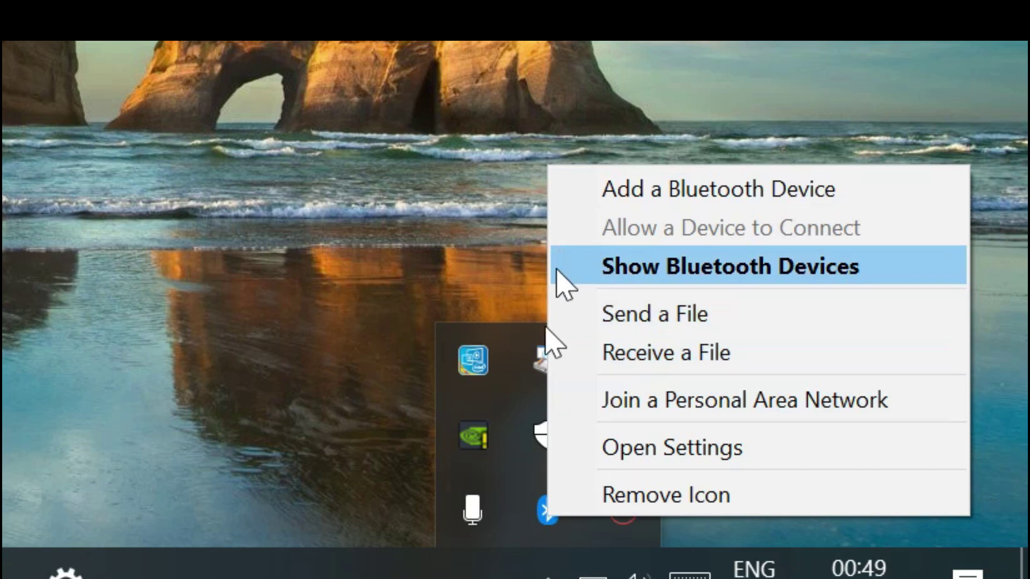
left_click(38, 288)
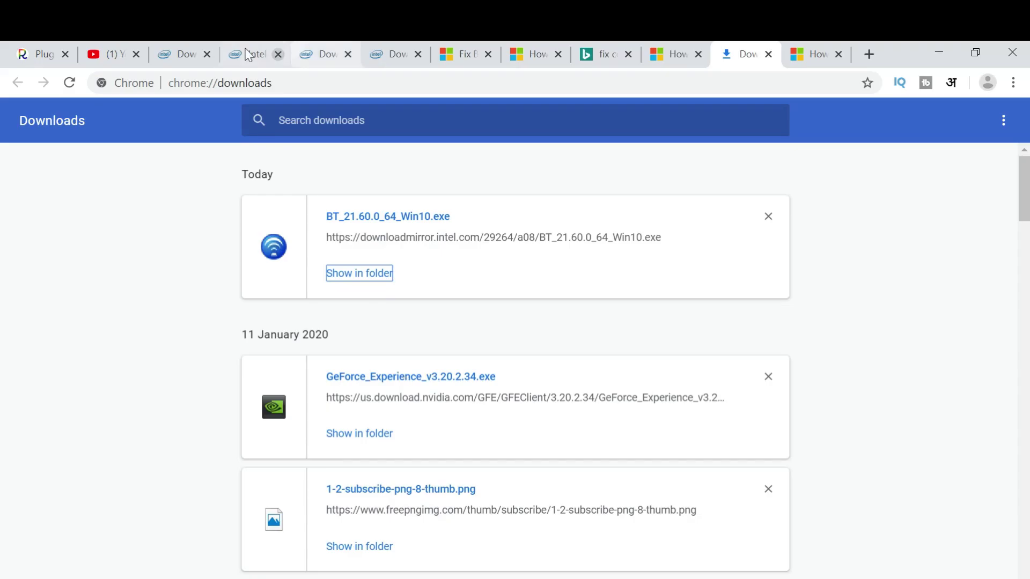
Review the open Intel pages for the Driver & Support Assistant and the Bluetooth drivers for Windows 10, 8.1 and 7.
left_click(228, 53)
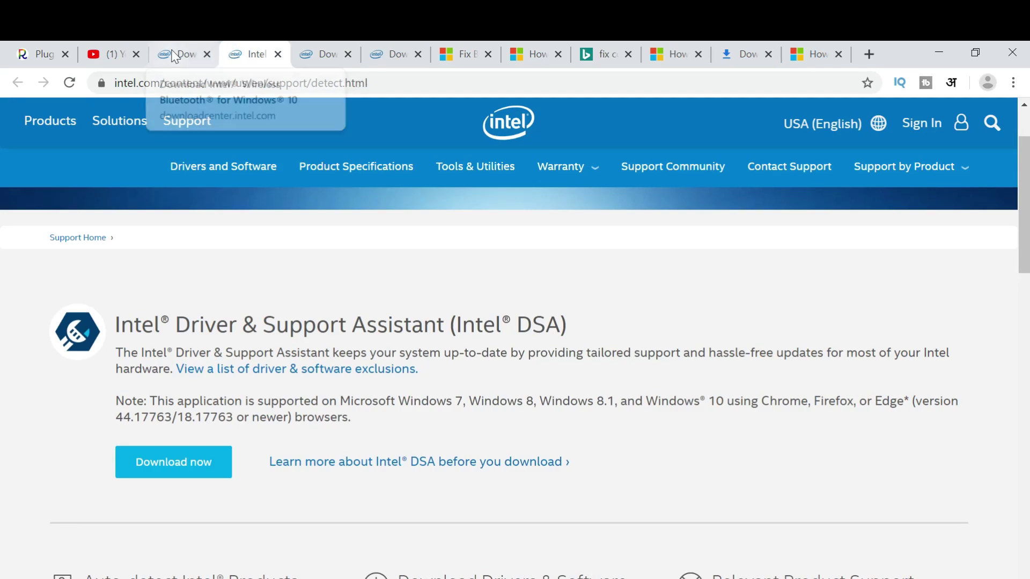
left_click(173, 55)
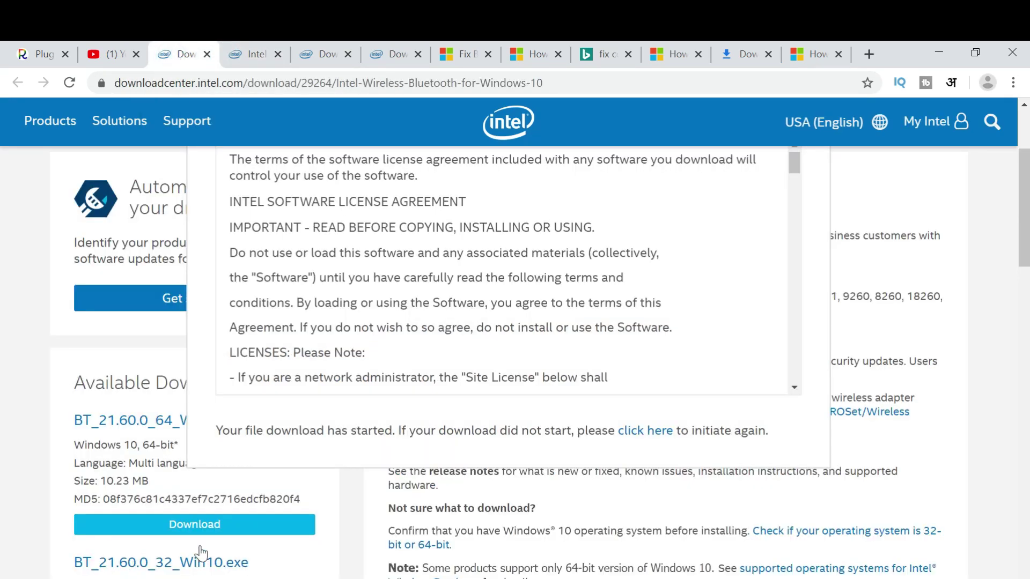
left_click(317, 54)
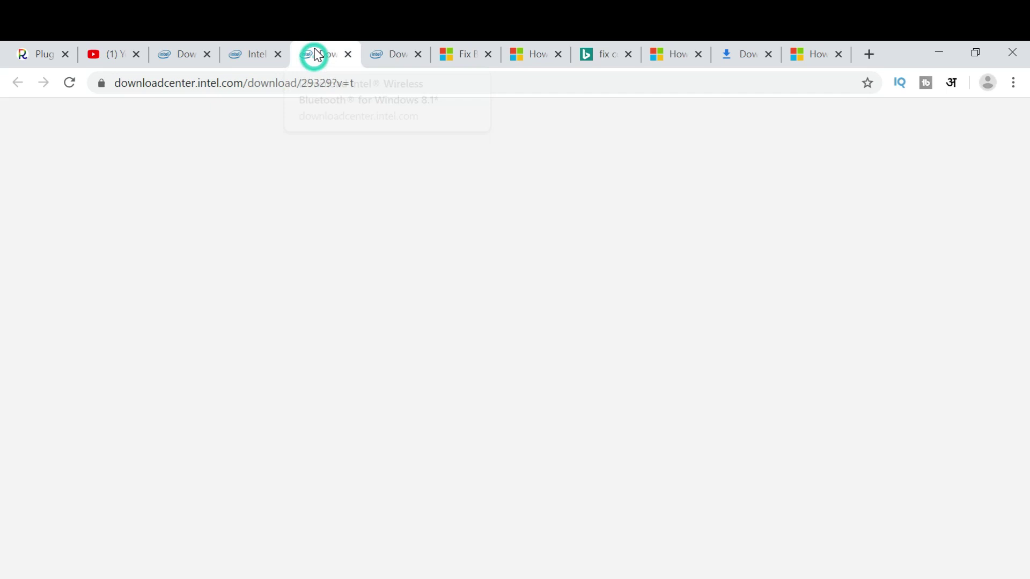
left_click(381, 51)
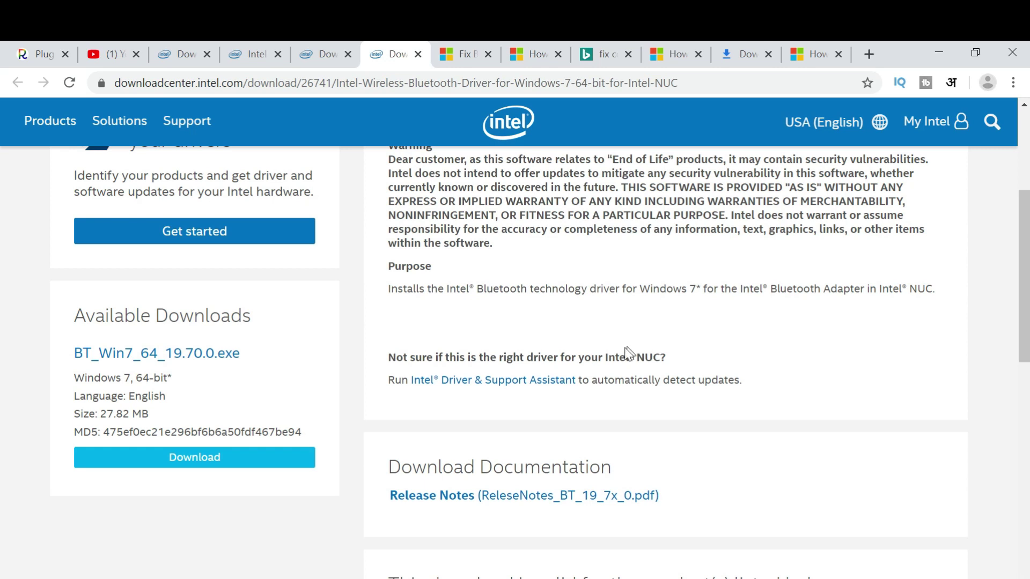
Review the Microsoft Community threads on reinstalling Bluetooth drivers and the support article on fixing Bluetooth problems in Windows 10.
left_click(451, 49)
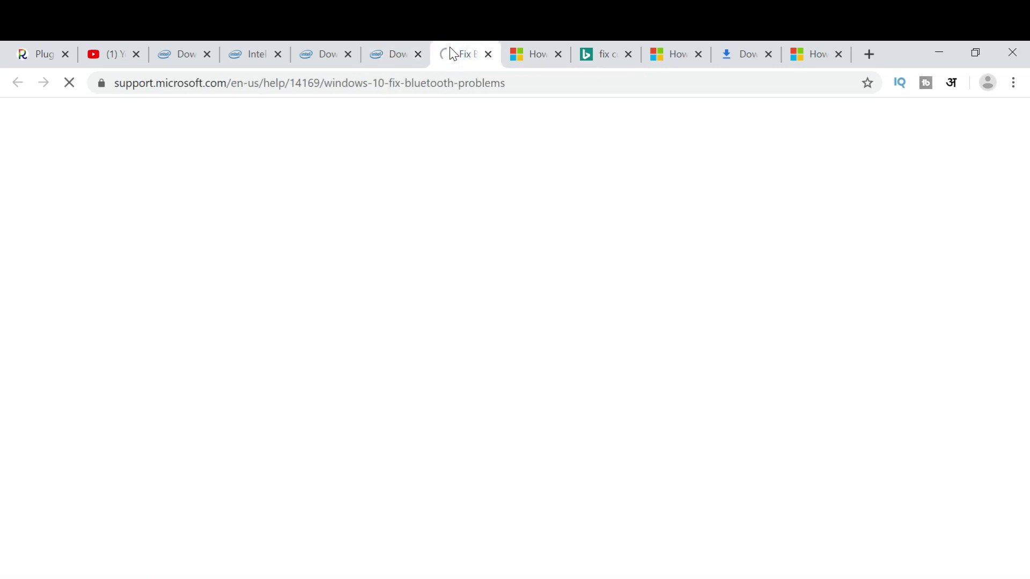
left_click(535, 53)
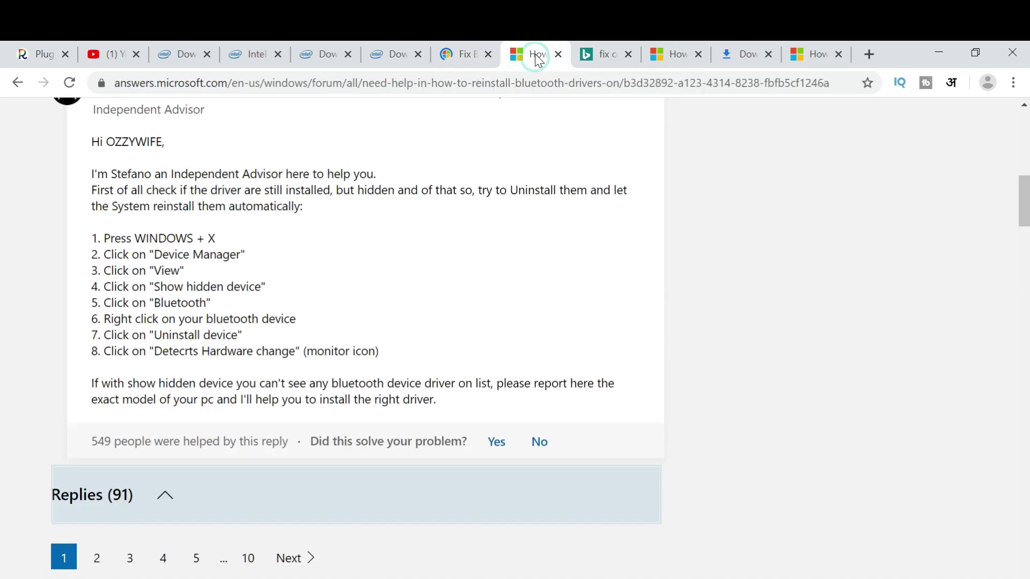
left_click(670, 56)
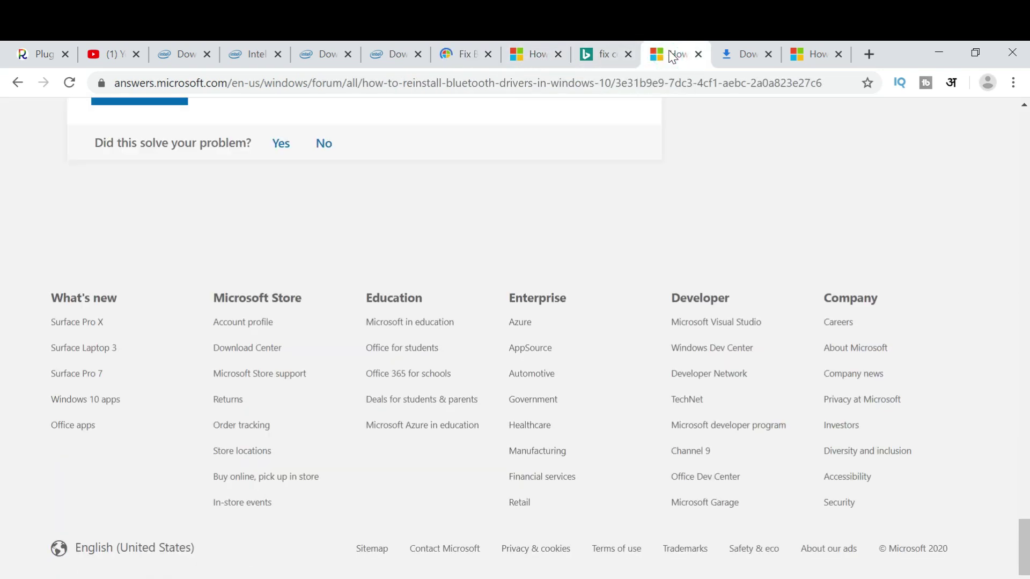
left_click(462, 55)
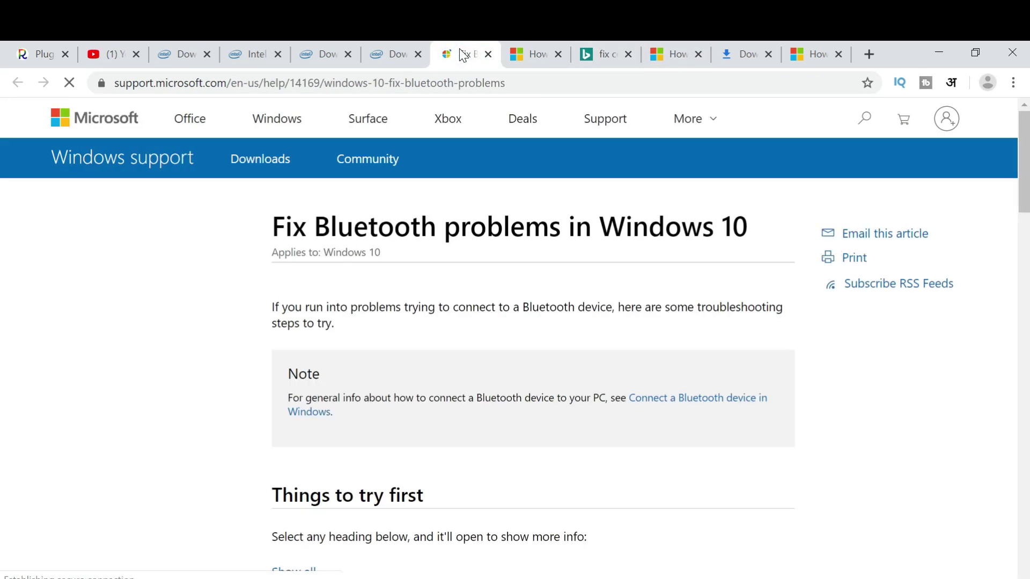